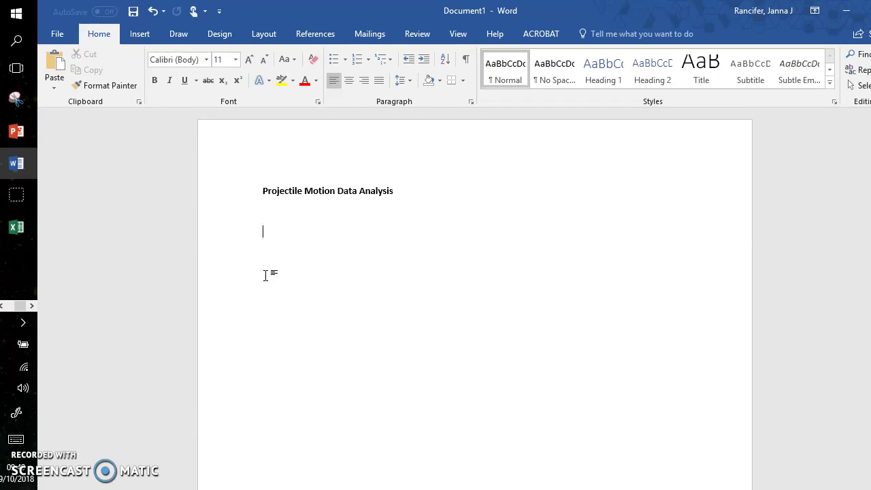
Set the page margins to Narrow.
click(280, 387)
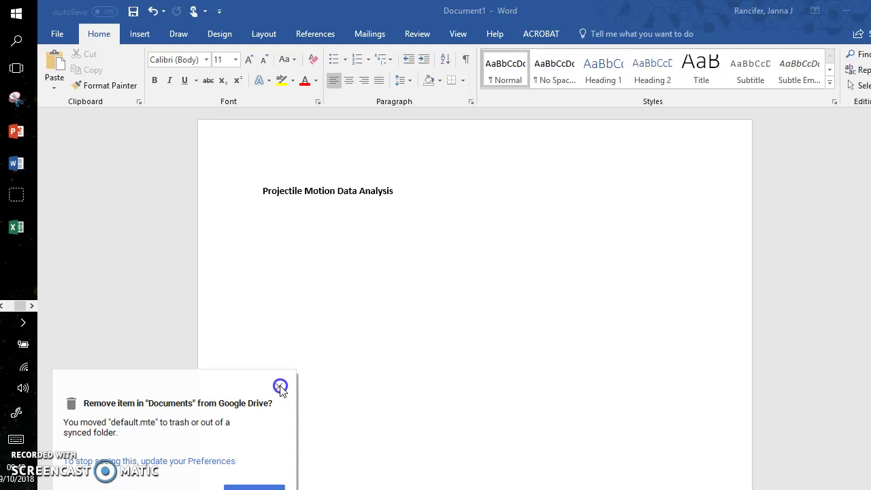
click(263, 34)
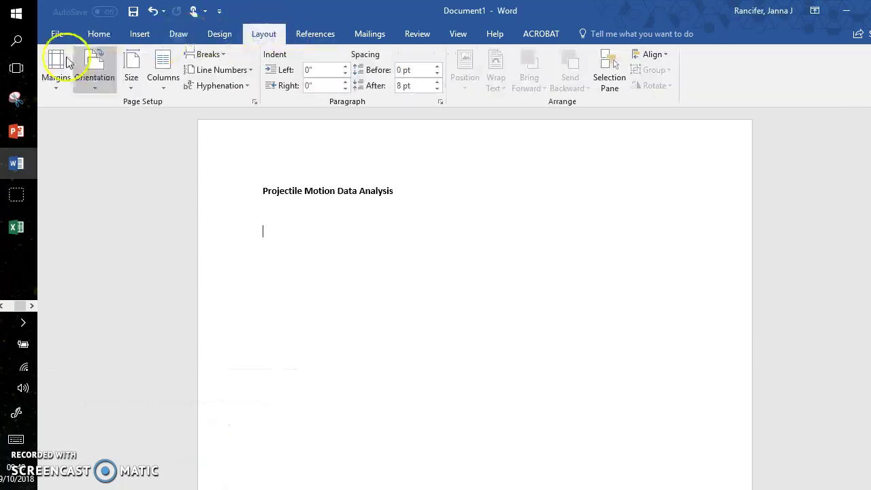
click(67, 63)
click(50, 173)
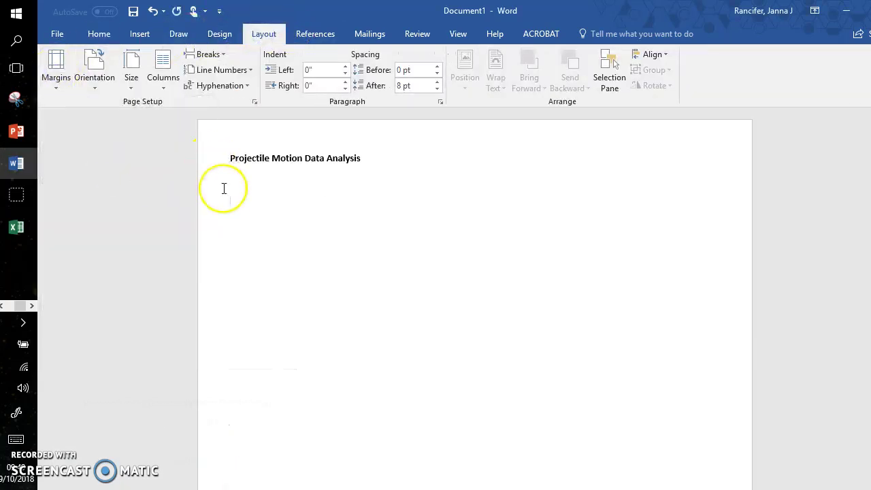
Insert an 8-column by 7-row table below the title.
click(133, 36)
click(127, 61)
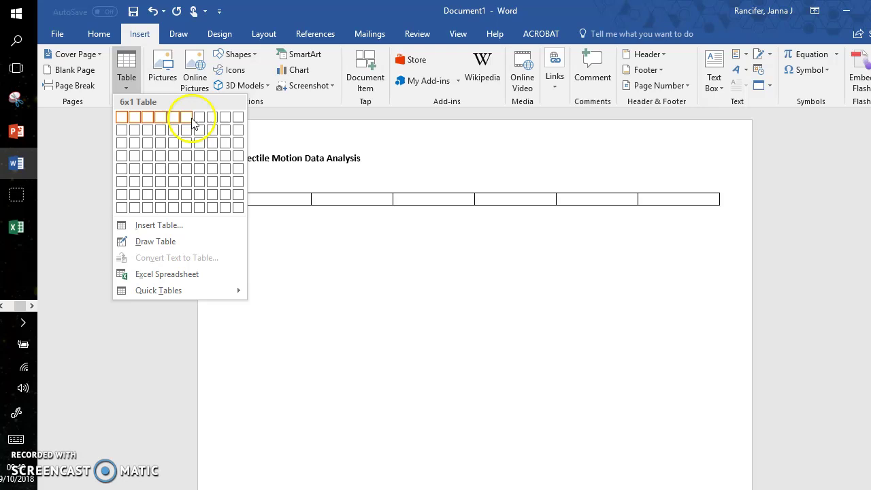
click(219, 199)
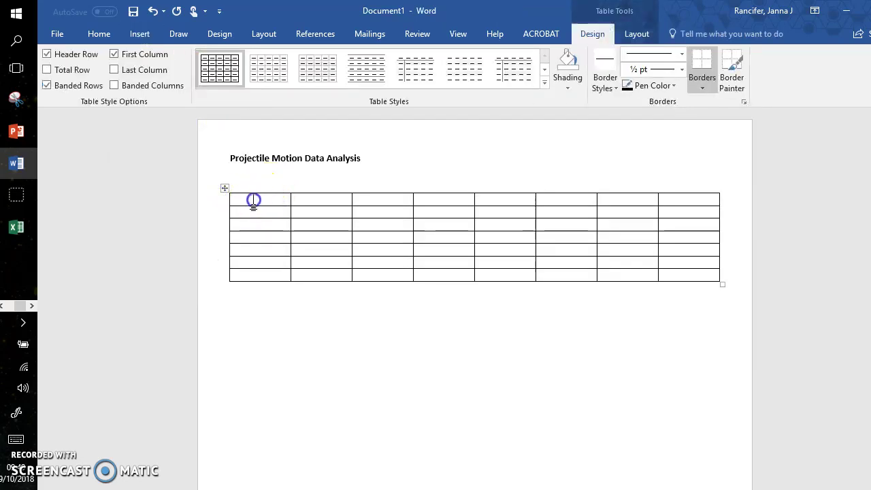
Centre the text in all table cells and make the first row bold.
drag(228, 199, 678, 272)
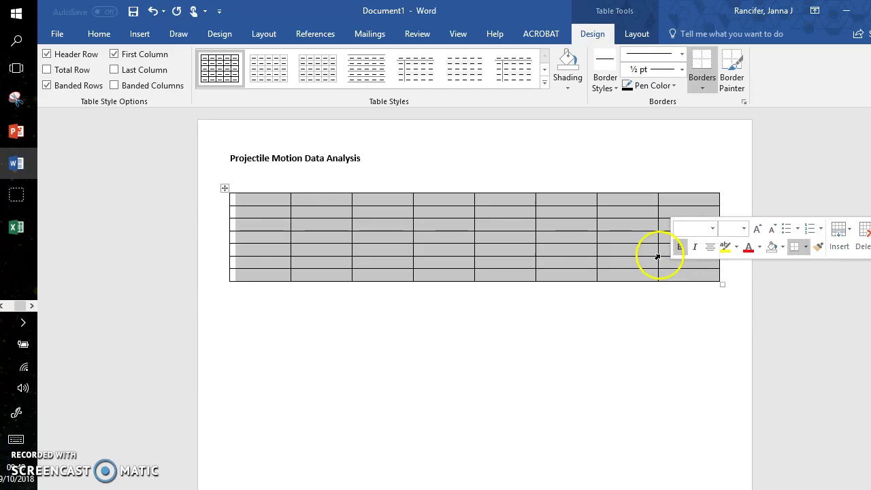
click(100, 34)
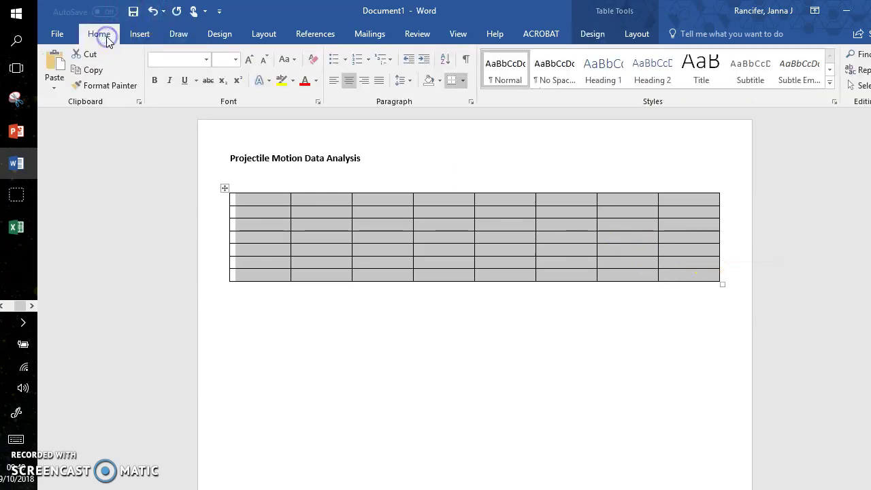
click(344, 81)
drag(245, 200, 696, 200)
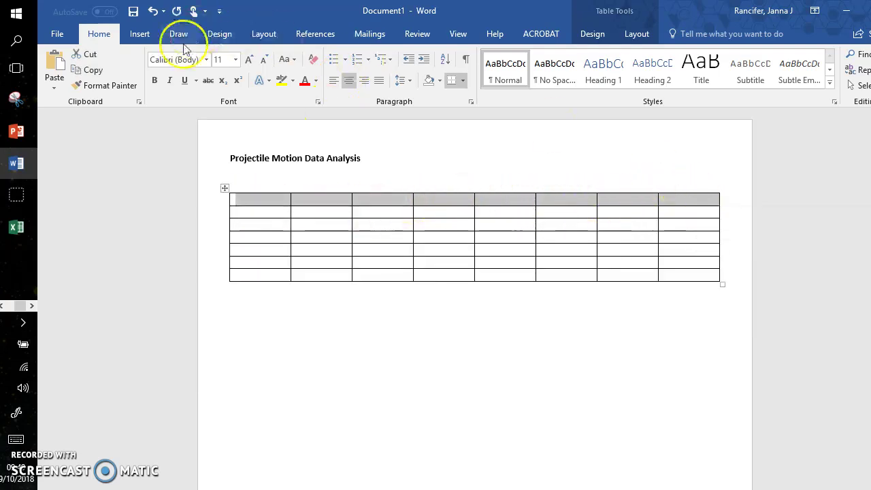
click(155, 80)
click(251, 197)
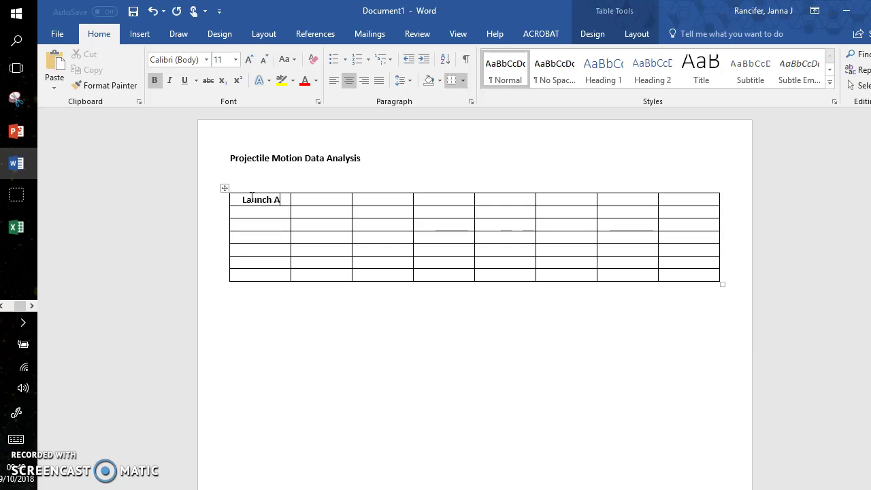
Enter 'Launch Angle (°' in the first header cell, taking ° from the Latin-1 Supplement symbols.
text(Launch Angle ()
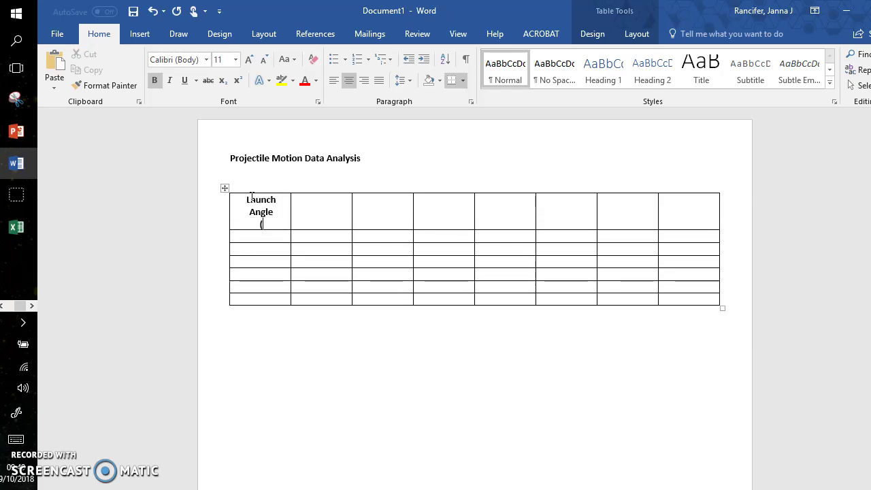
click(276, 215)
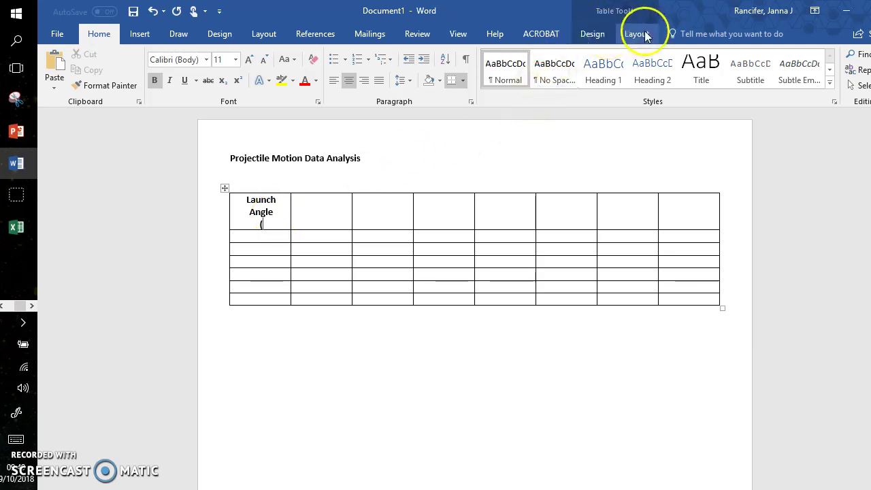
click(139, 33)
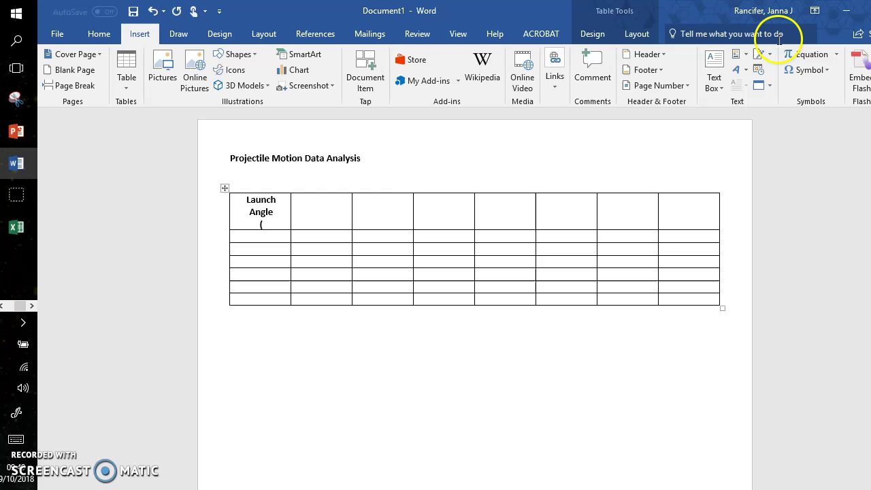
click(795, 69)
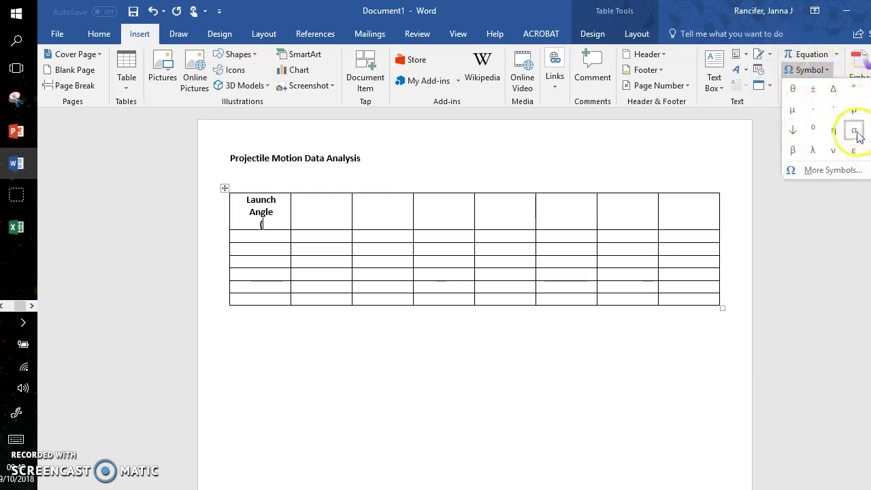
click(835, 170)
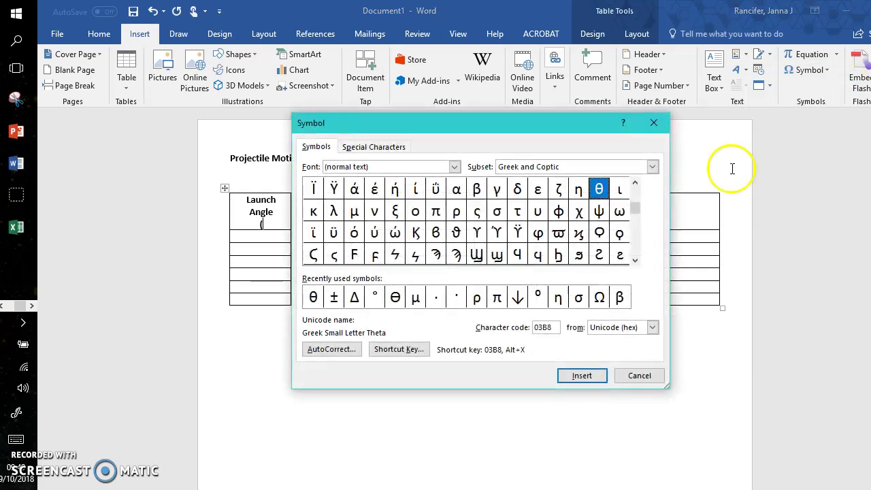
click(568, 168)
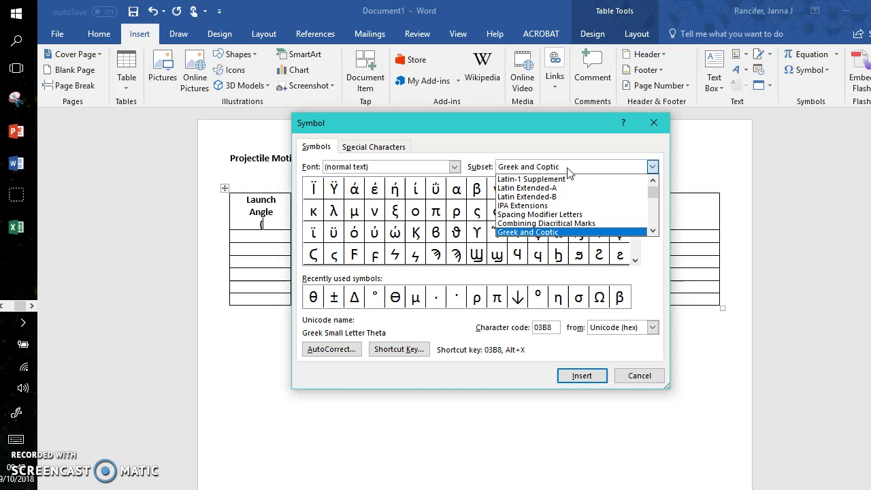
click(538, 179)
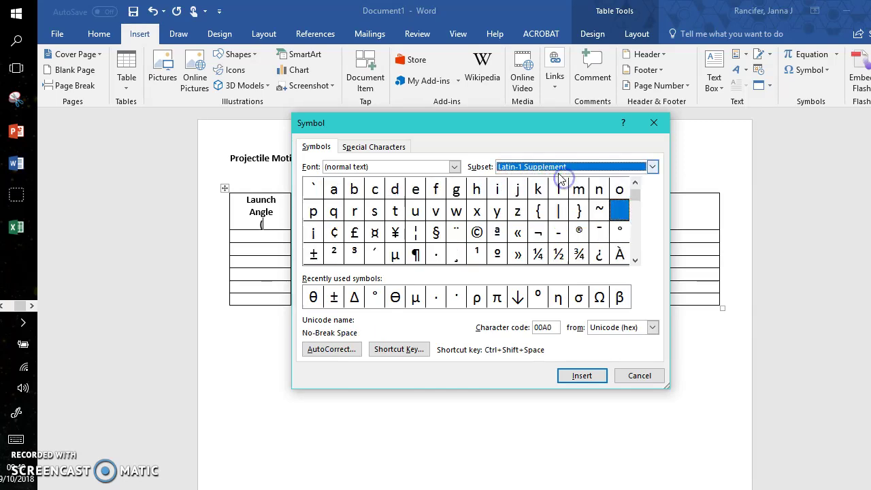
click(620, 232)
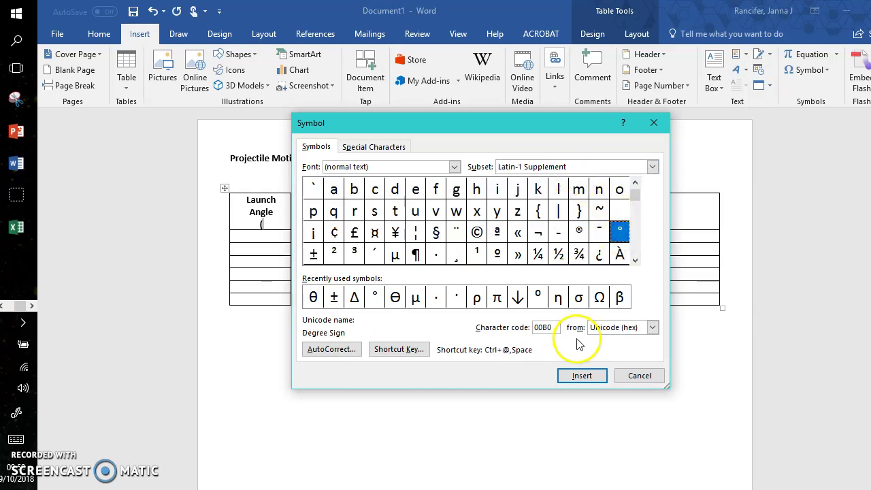
click(581, 375)
click(643, 376)
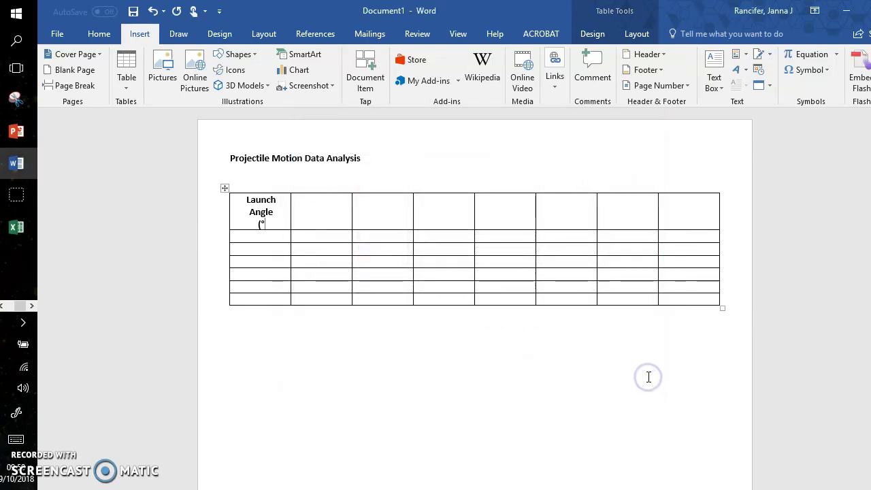
On a new line in the header cell, insert Δθ using the Greek and Coptic symbols.
key(Return)
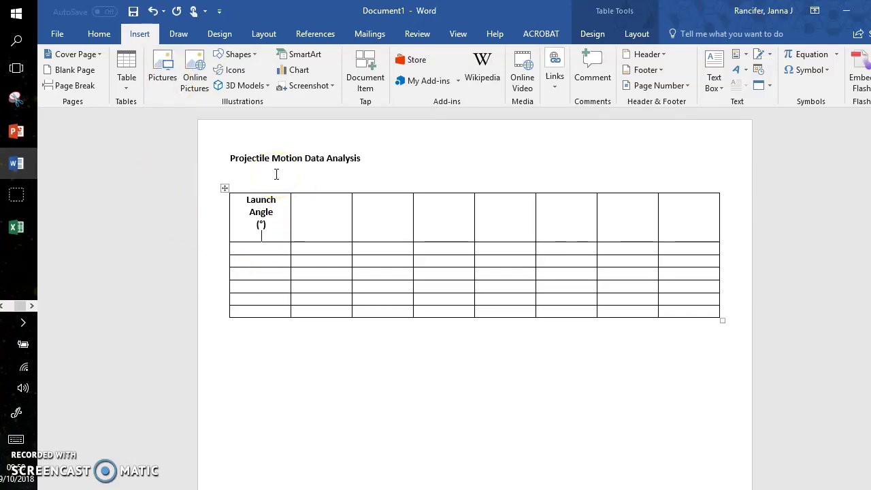
click(804, 70)
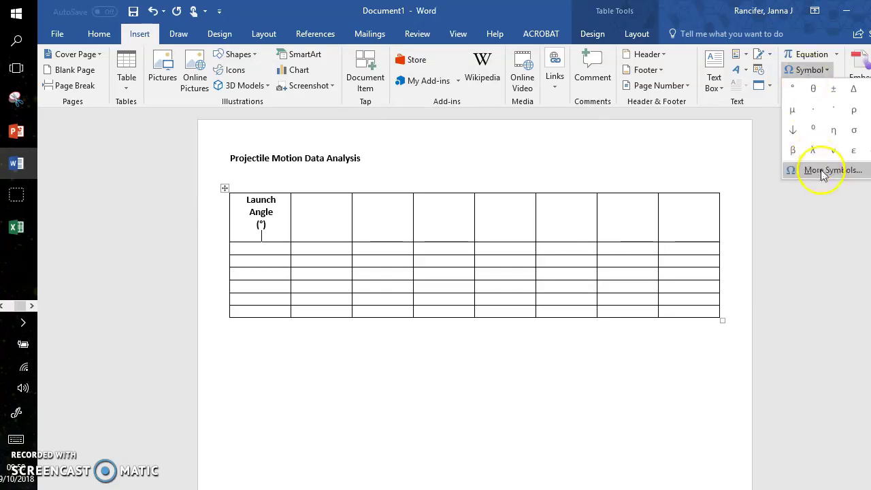
click(830, 170)
click(573, 167)
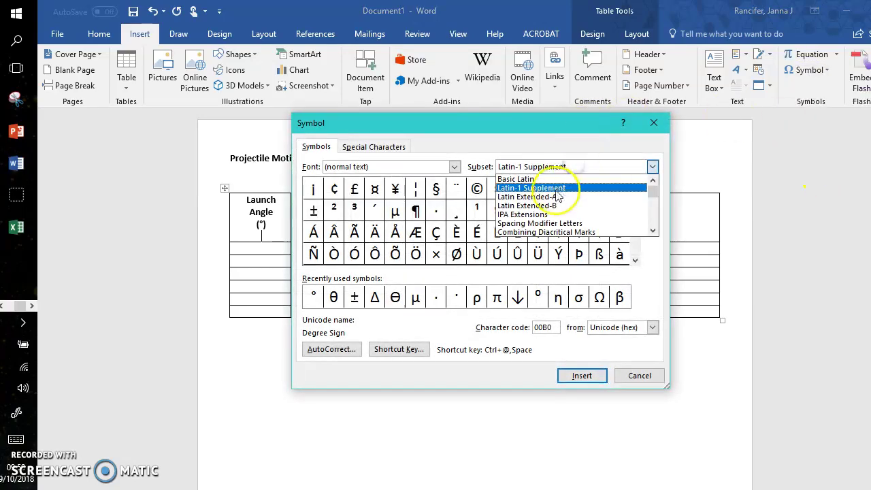
scroll(558, 204, down, 1)
click(542, 223)
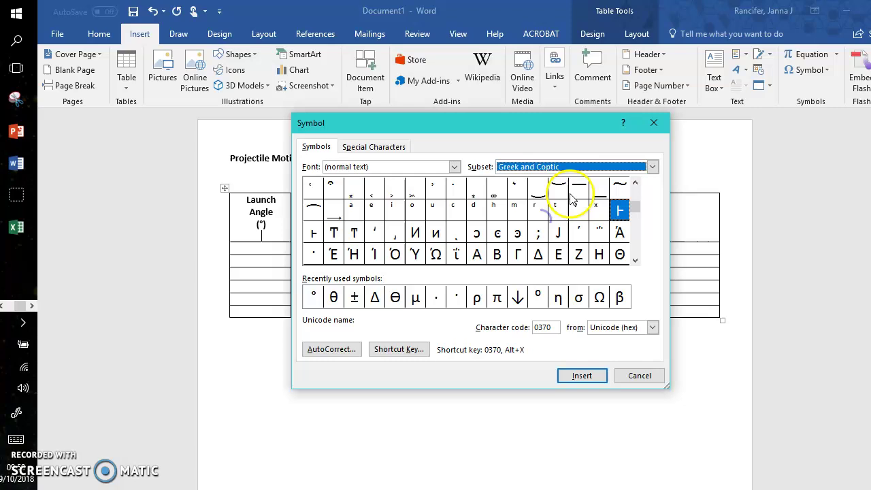
click(538, 253)
click(582, 376)
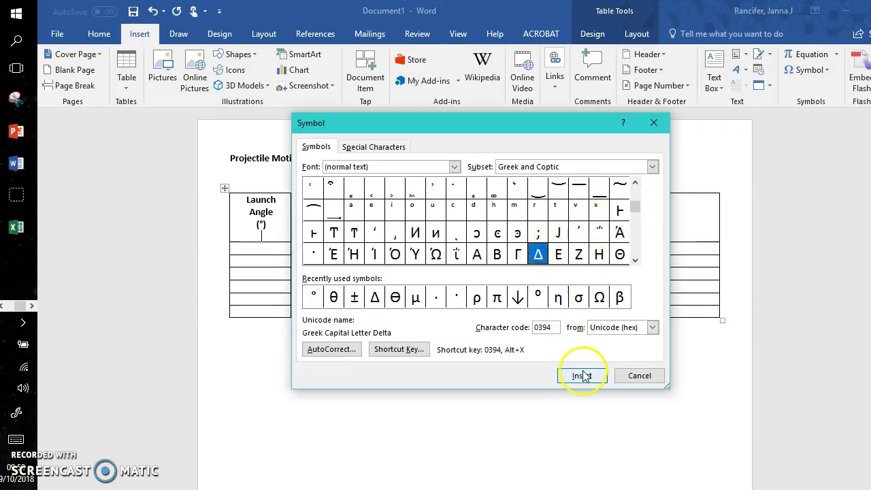
click(640, 375)
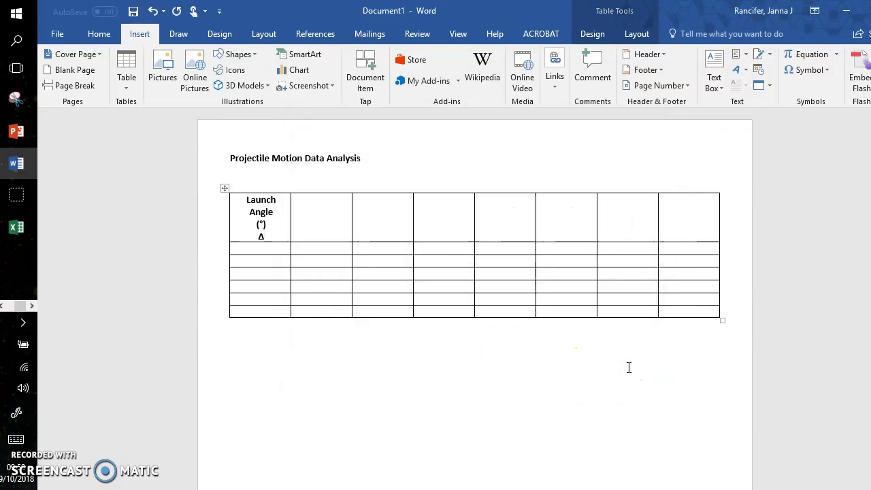
click(807, 69)
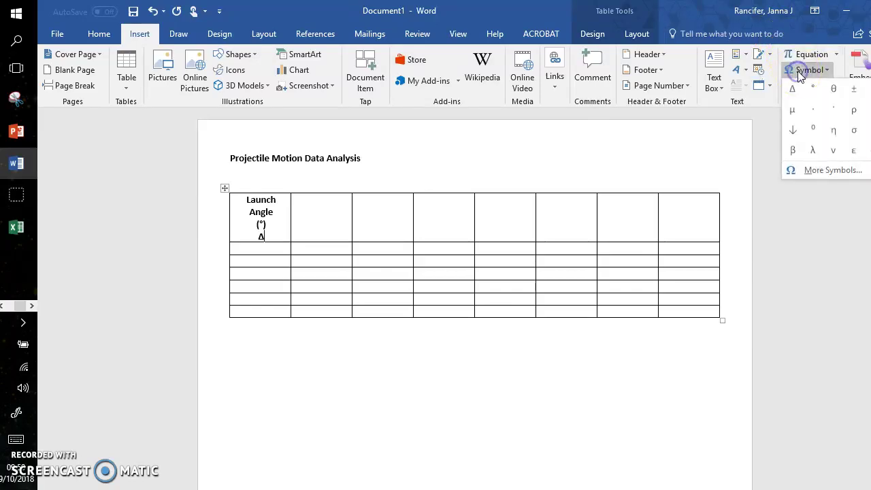
click(835, 88)
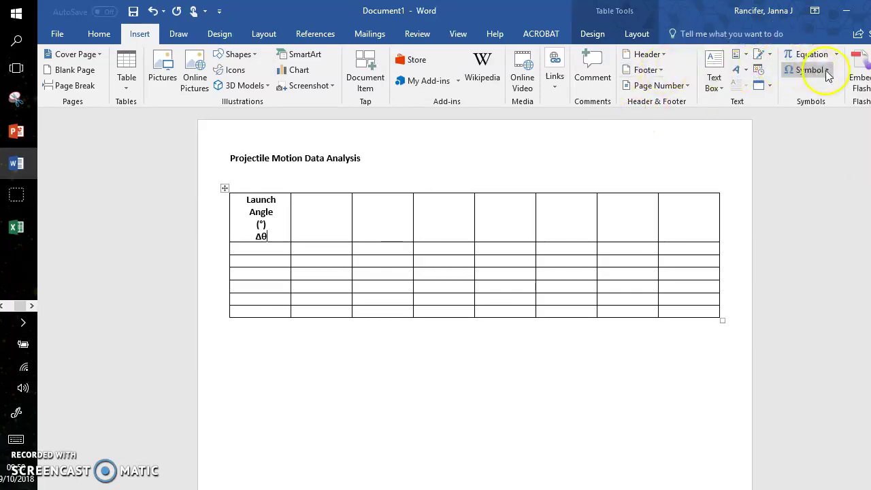
Complete the line as 'Δθ = ± 0.1°', taking ± from Latin-1 Supplement.
click(826, 70)
click(827, 172)
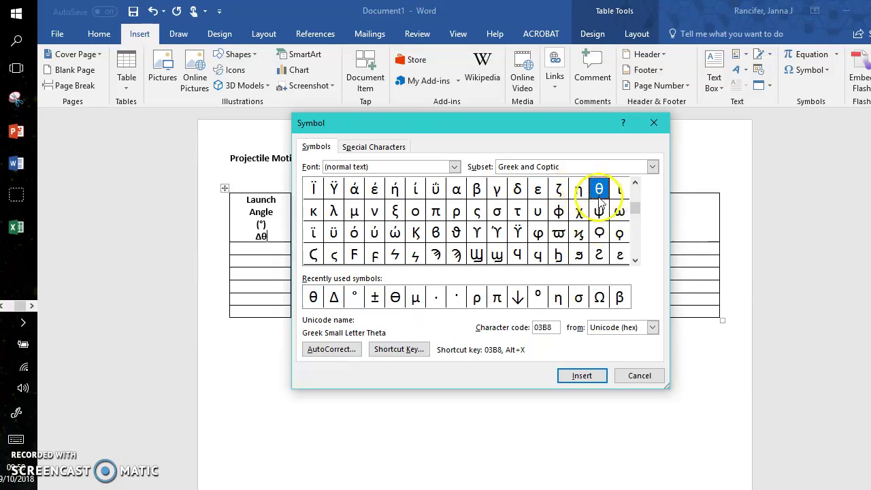
scroll(602, 199, up, 2)
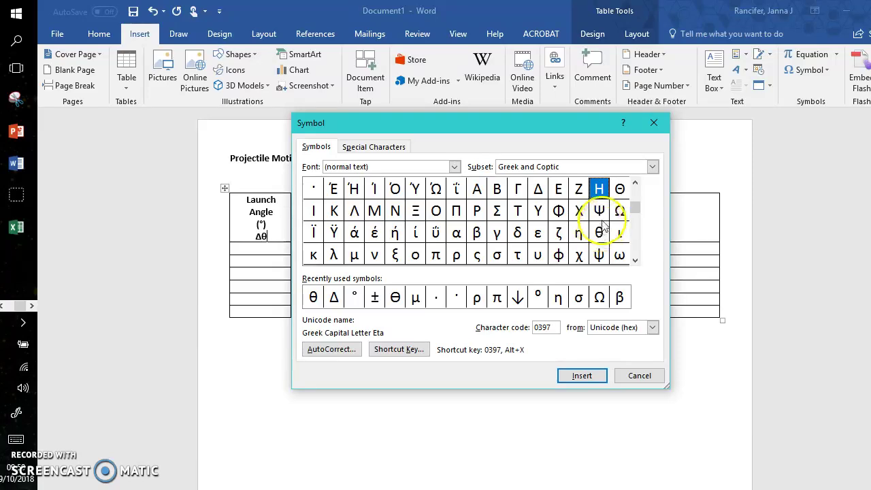
click(637, 375)
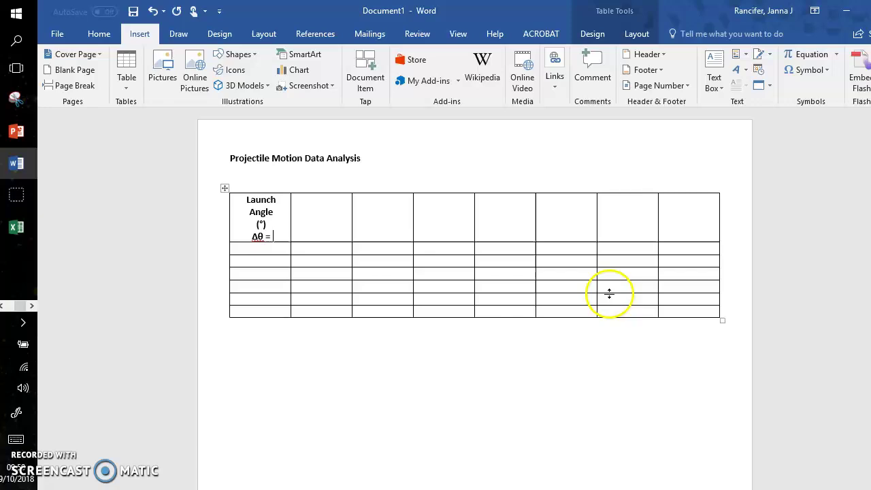
click(807, 70)
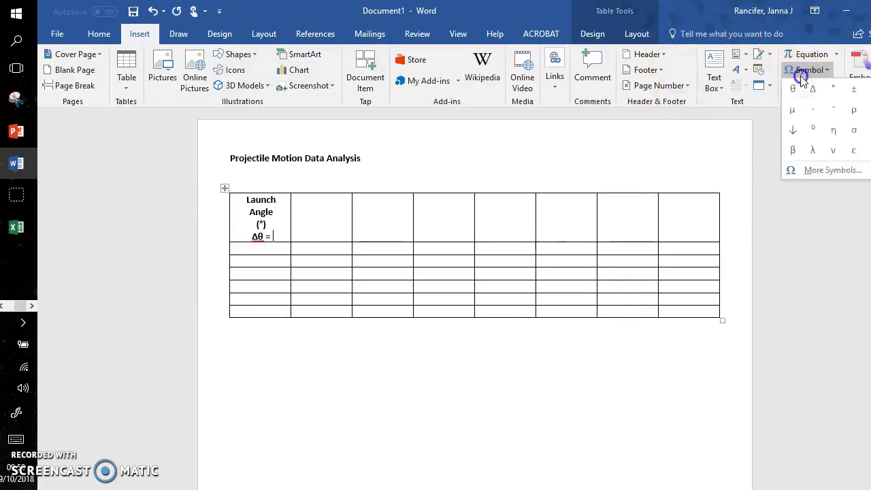
click(847, 172)
click(582, 166)
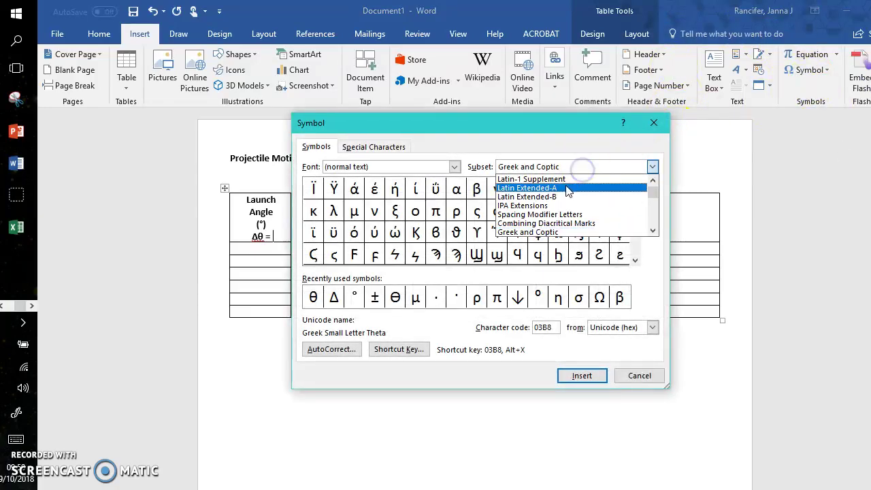
click(534, 179)
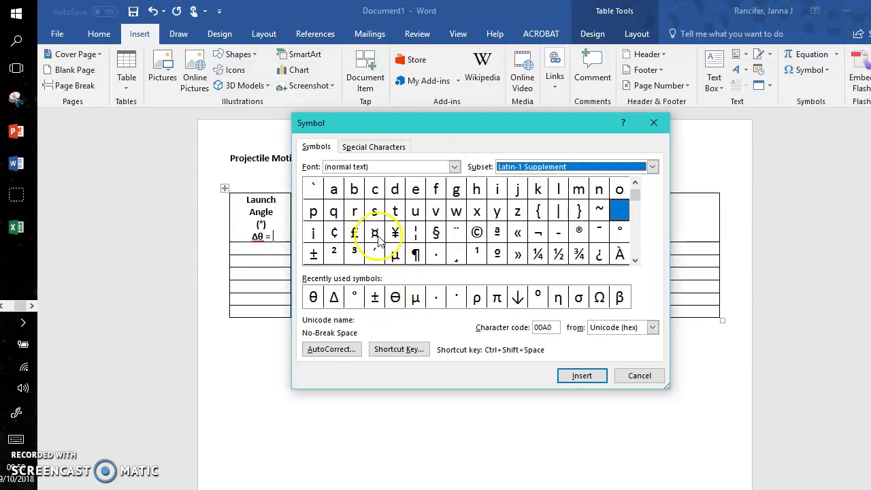
click(313, 253)
click(582, 375)
click(636, 374)
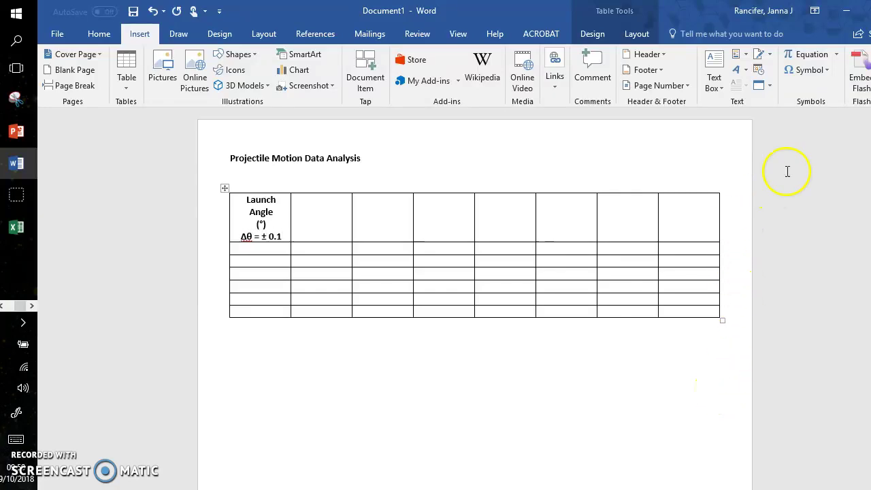
click(806, 69)
click(855, 90)
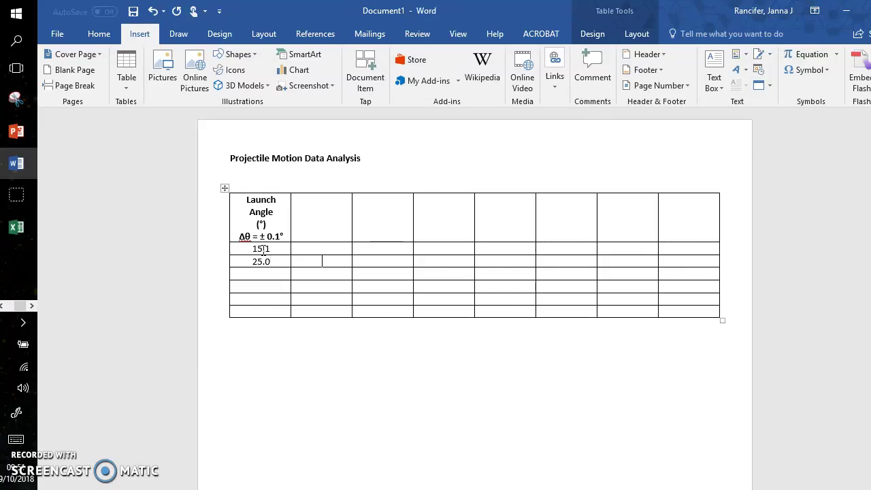
Finish the first-column angle entries below 25.0, then select the header's 0.1 value.
click(262, 274)
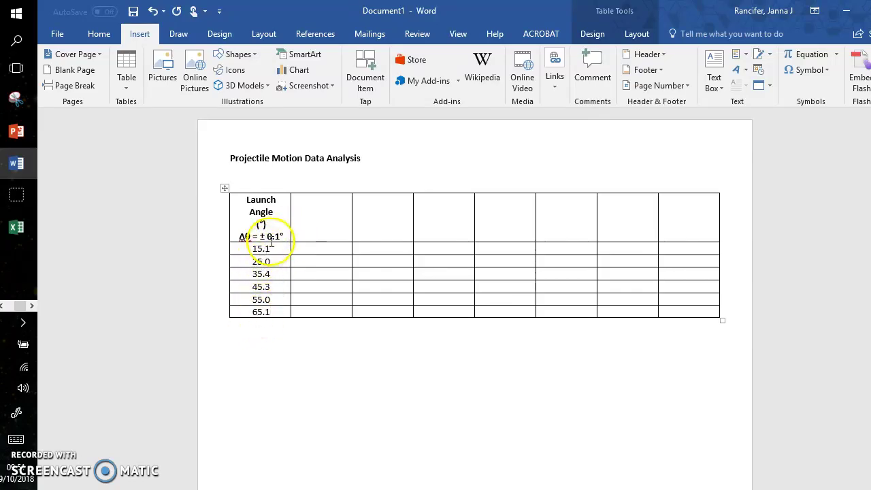
click(275, 236)
double_click(278, 236)
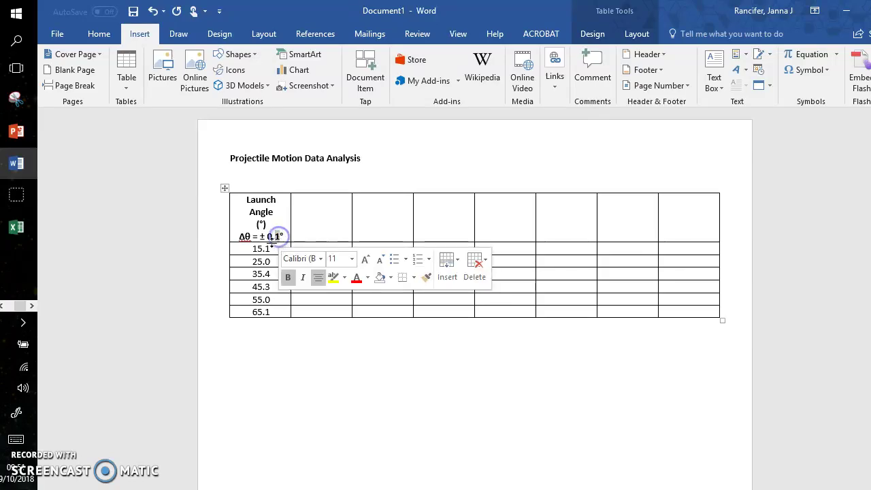
Select the header cells of columns 2–4 and merge them into one cell.
drag(265, 247, 271, 248)
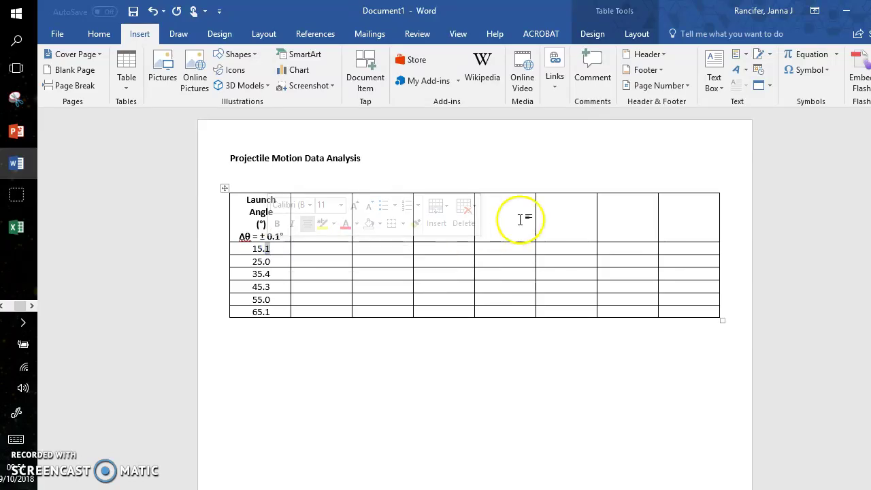
click(430, 225)
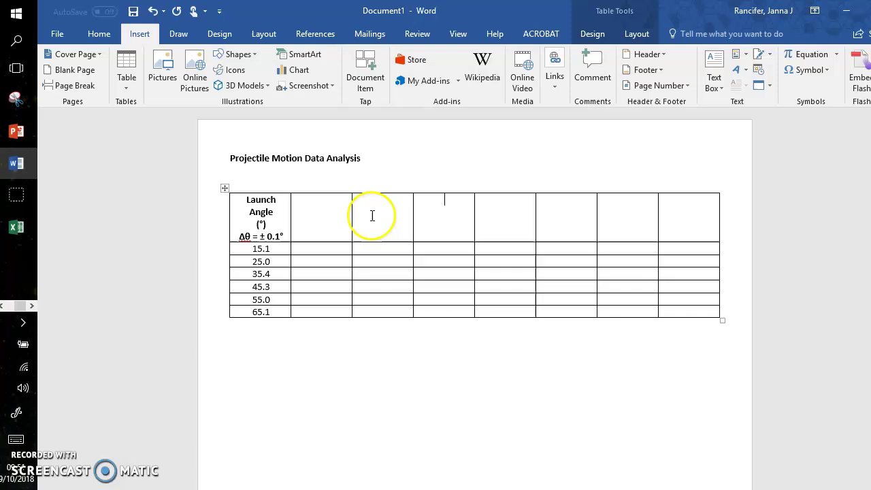
drag(326, 211, 439, 218)
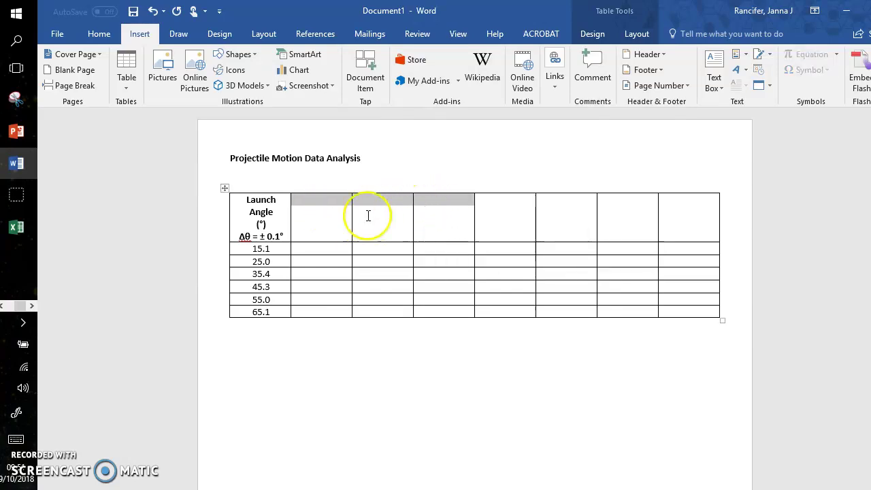
drag(339, 222, 428, 215)
drag(334, 204, 432, 209)
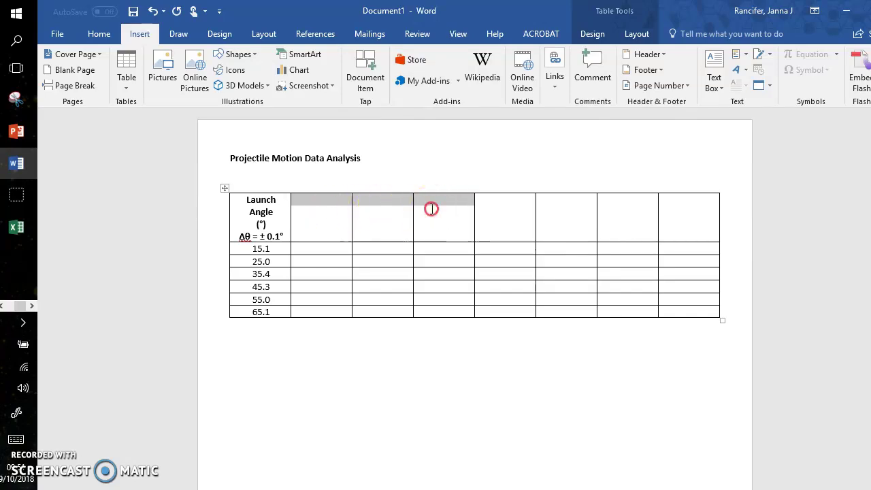
right_click(431, 209)
click(479, 271)
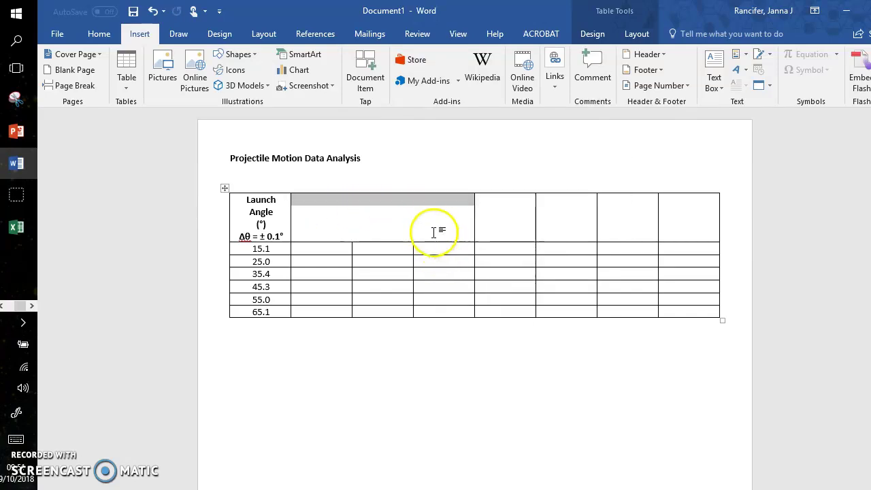
Split the merged header into 1 column and 2 rows.
right_click(430, 219)
click(483, 325)
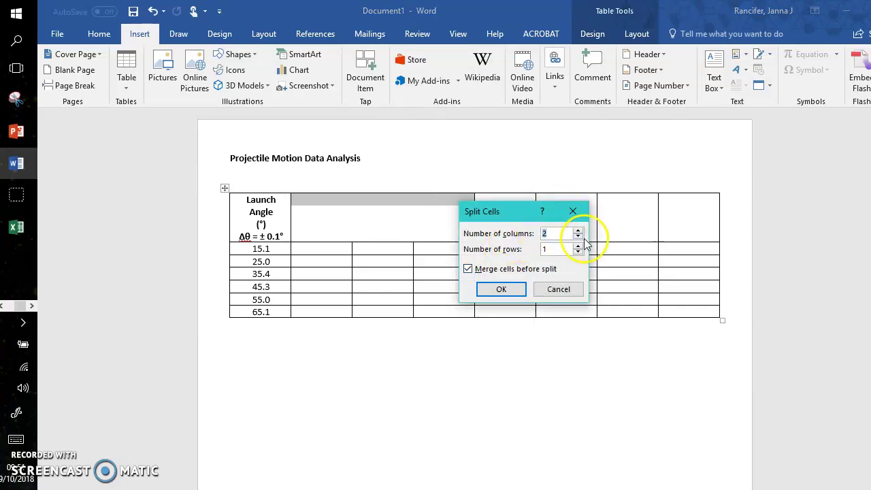
click(578, 236)
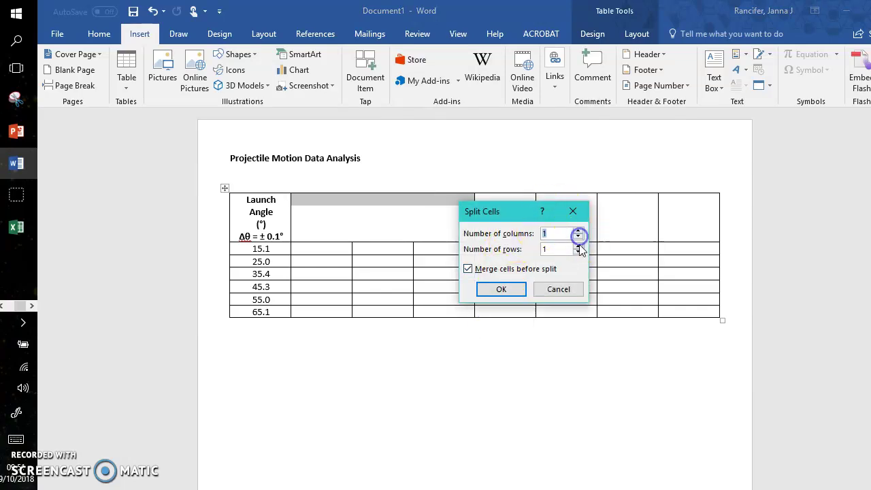
click(502, 290)
click(401, 209)
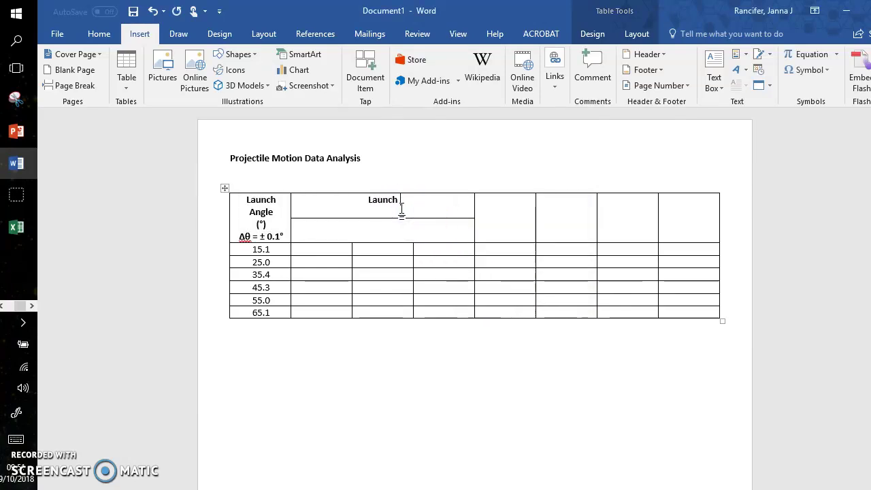
Type 'Launch Range', '(m)' and 'ΔR = ± 0.01 m' on three lines of the merged header.
text(Launch Range)
key(Return)
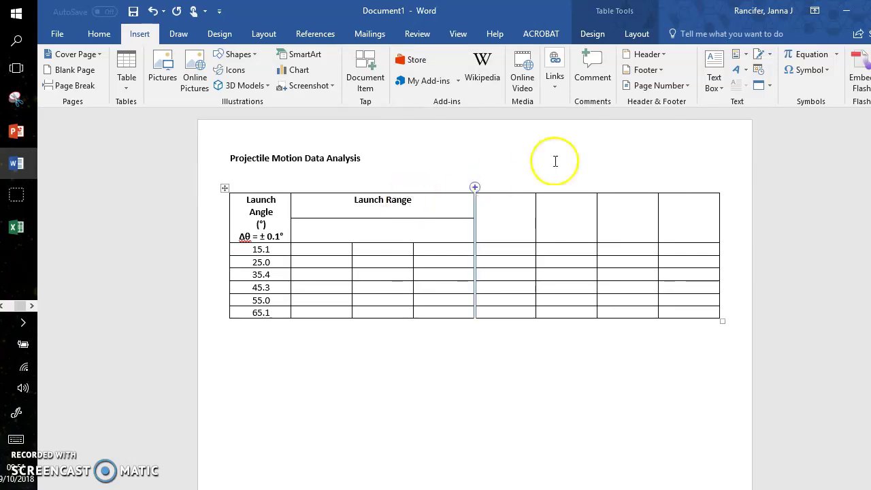
text((m))
key(Return)
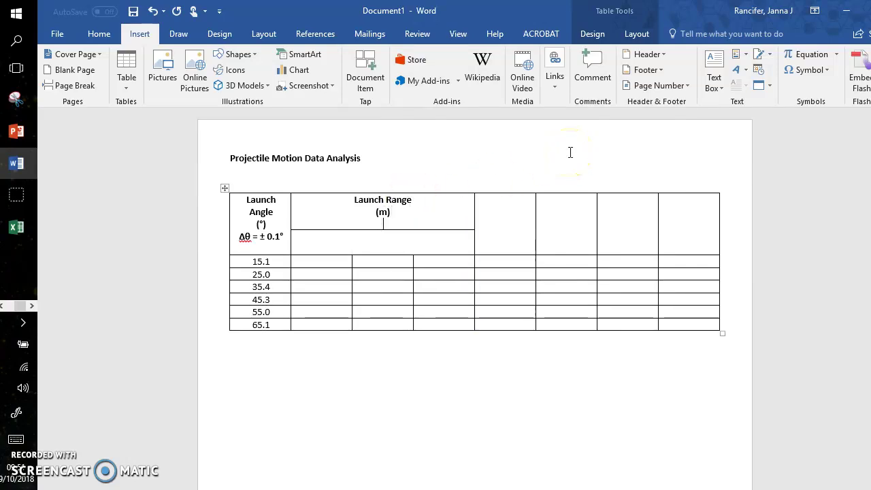
click(811, 70)
click(853, 88)
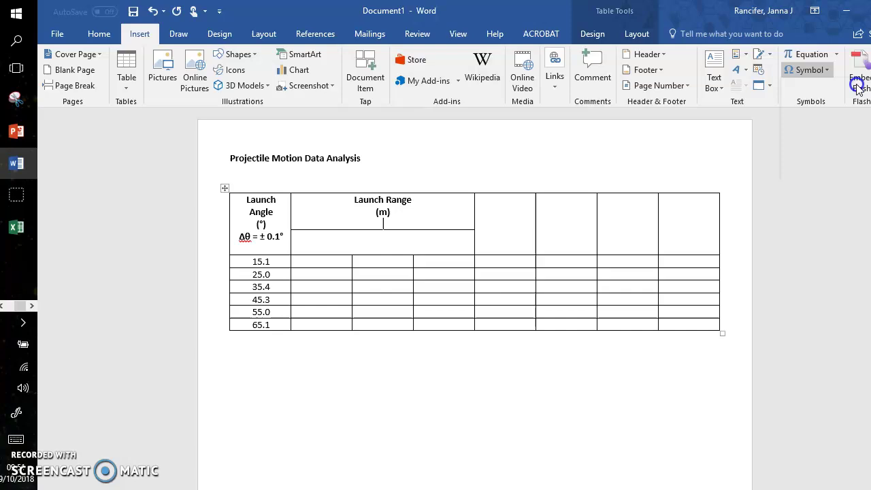
text(R =)
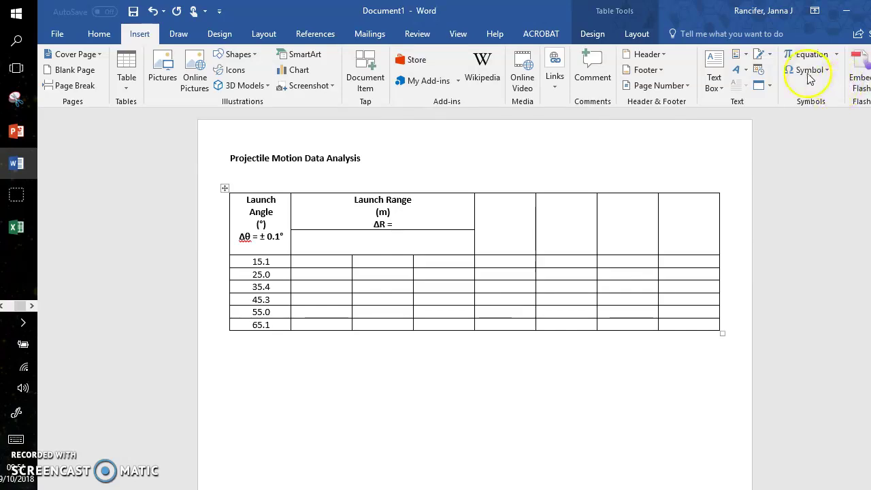
click(811, 70)
click(830, 92)
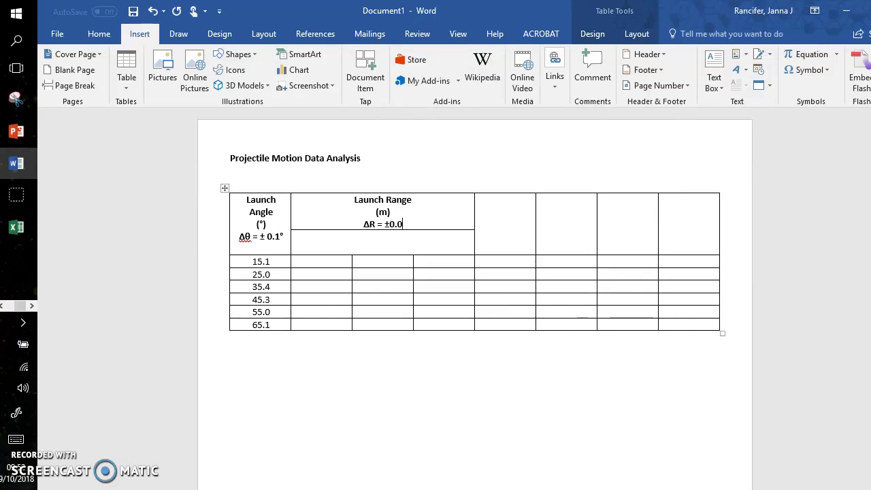
click(400, 224)
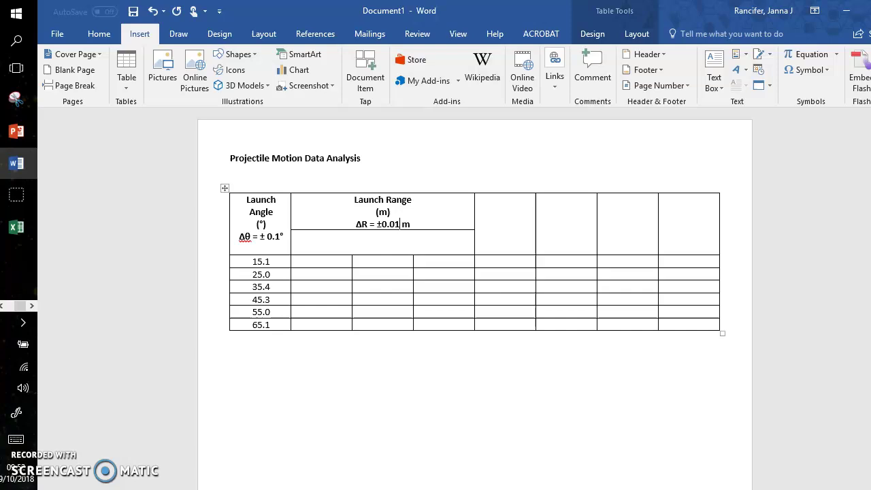
click(377, 245)
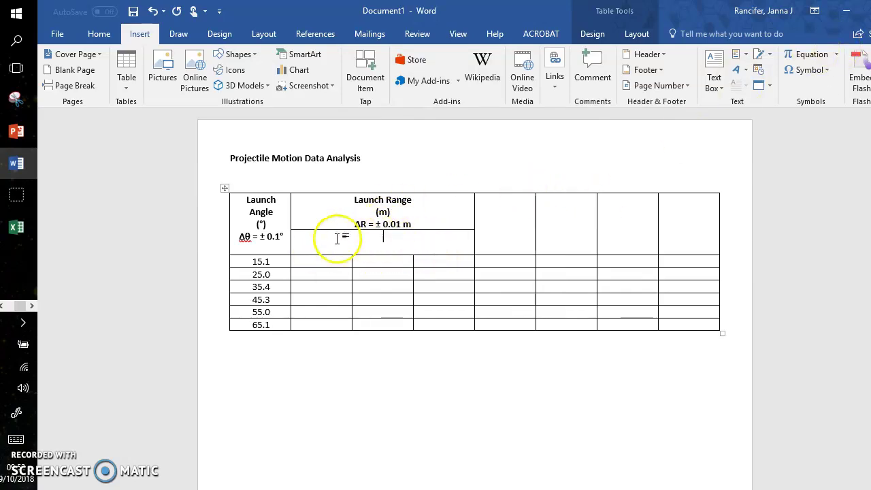
Split the cell below Launch Range into three columns headed Trial 1, Trial 2 and Trial 3.
right_click(388, 242)
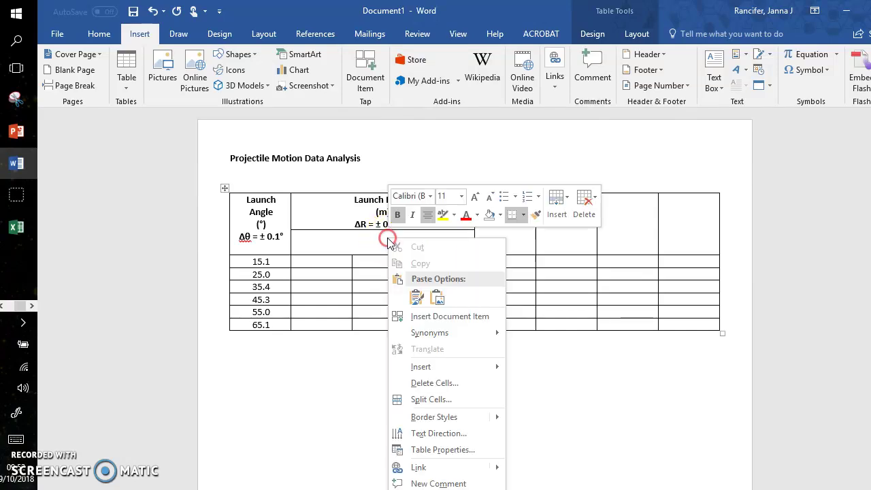
click(432, 399)
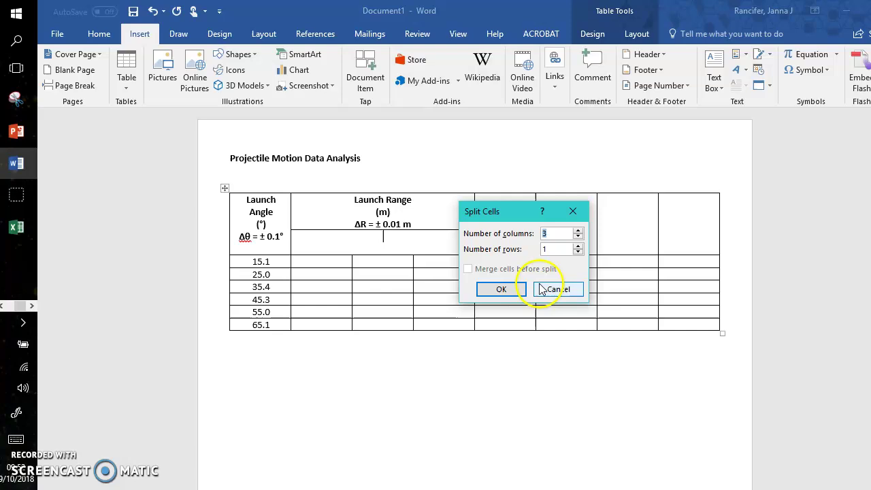
click(499, 289)
click(334, 240)
text(T)
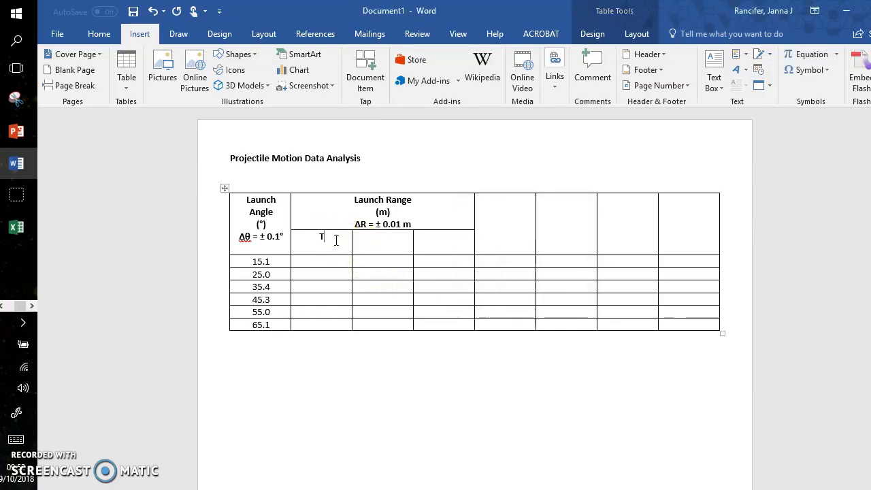
text(rial 1Trial 2)
key(Tab)
text(Tria)
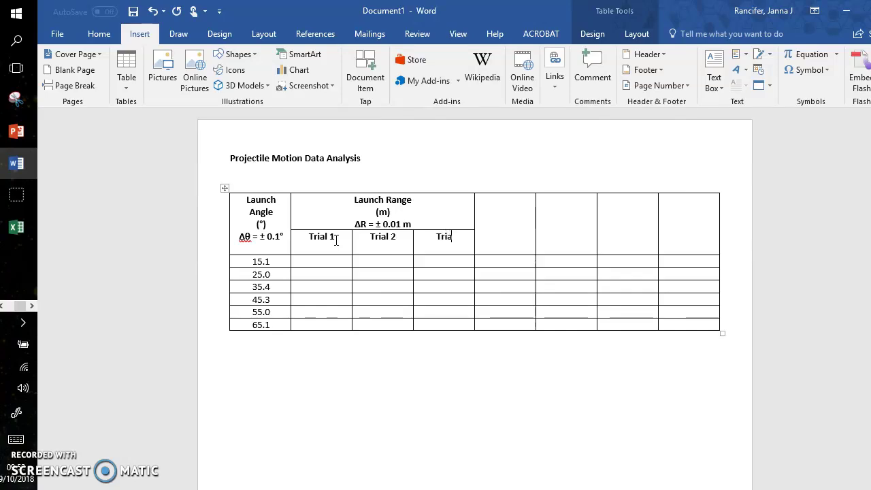
text(l 3)
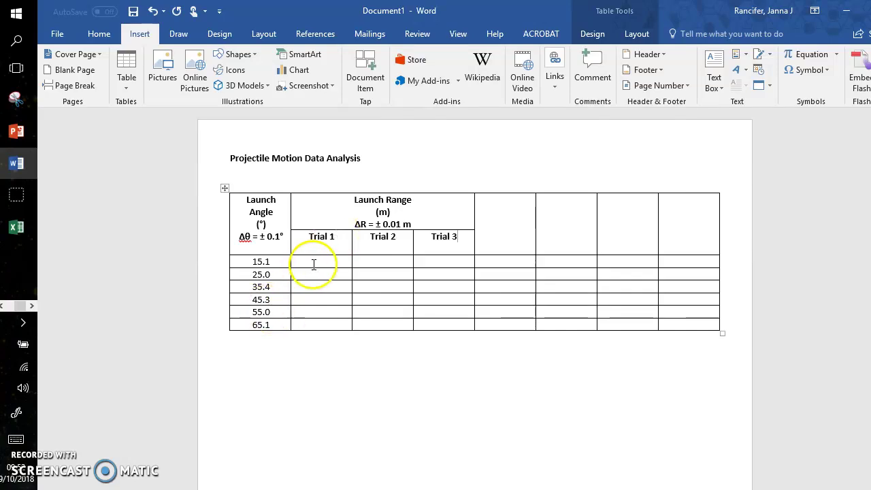
Enter trial ranges 5.13, 5.13, 5.12 for the 15.1 row and 9.60, 9.68, 9.73 for 55.0.
click(314, 264)
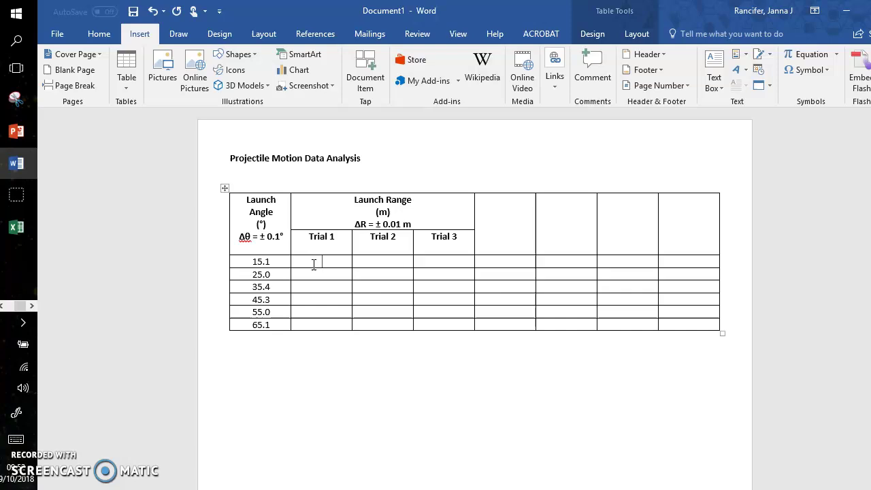
text(5.13)
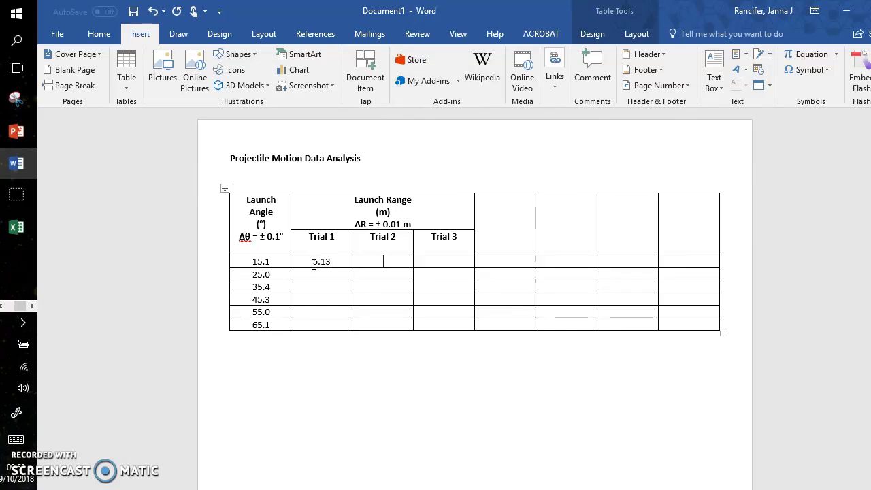
text(5.13)
text(5.)
text(12)
click(300, 279)
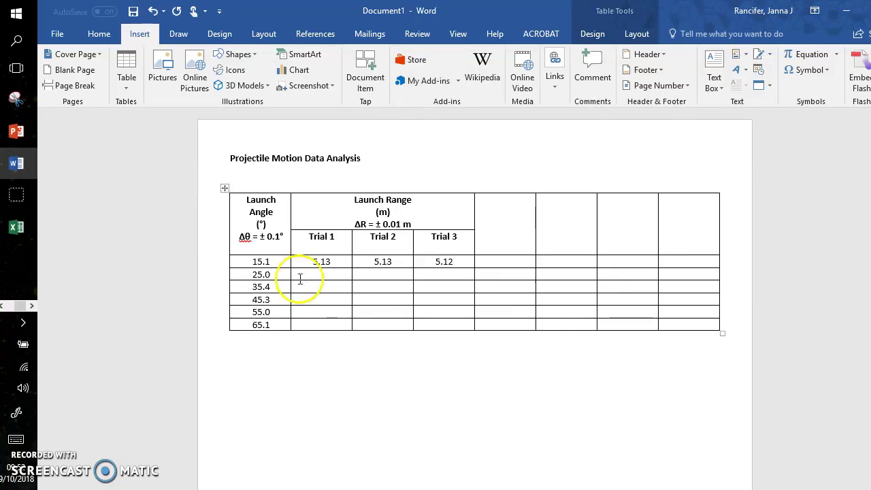
click(317, 307)
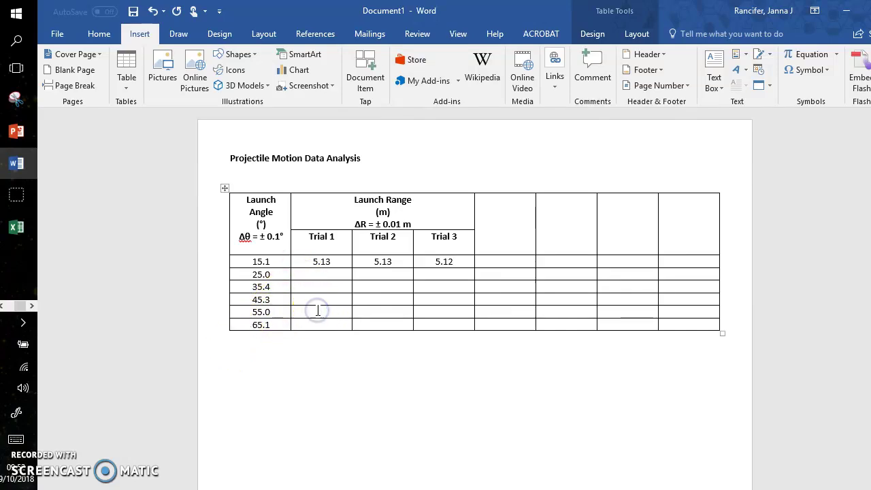
text(9.60)
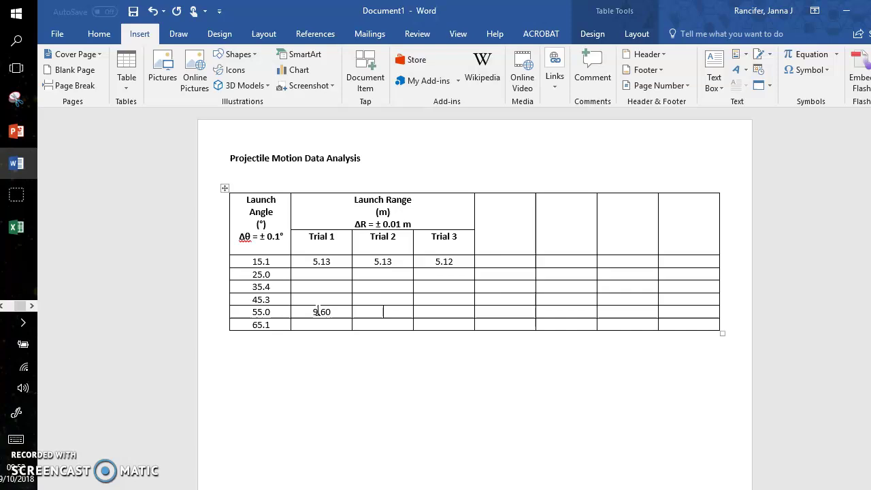
text(9.6)
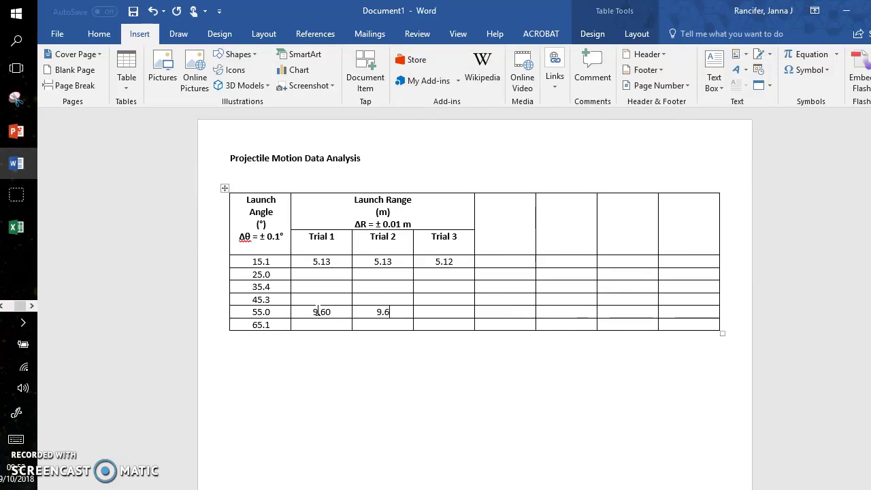
text(0)
key(BackSpace)
text(0)
key(BackSpace)
text(8)
key(Tab)
text(9.73)
Head the column after Trial 3 'Average Launch Range' with '(m)' on the next line.
click(521, 200)
text(A)
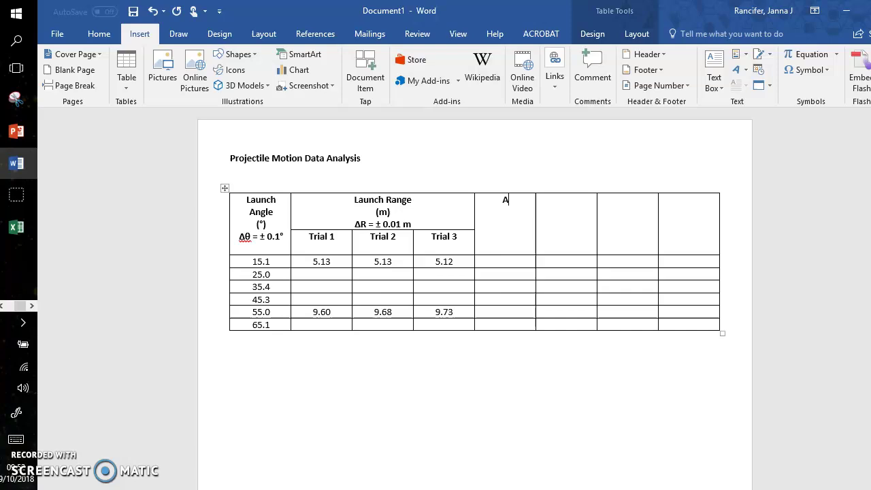
text(verage Laucn)
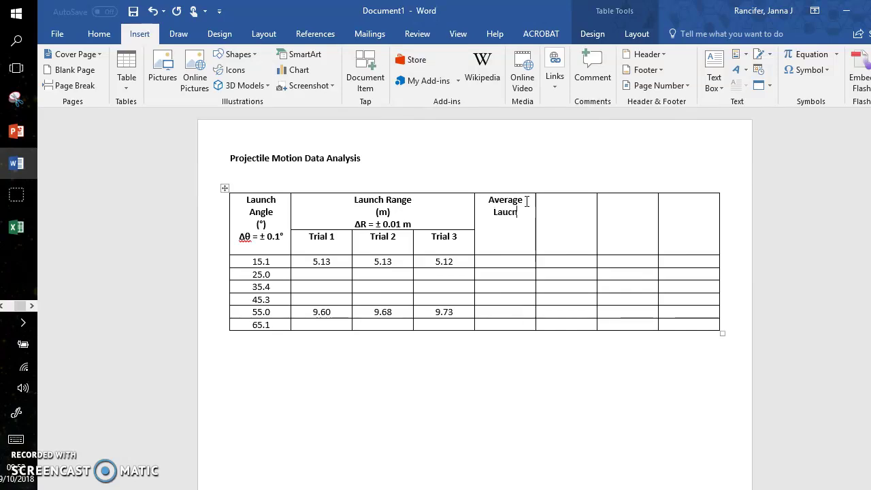
key(BackSpace)
key(BackSpace)
key(BackSpace)
text(nch Rage)
key(BackSpace)
key(BackSpace)
text(nge)
key(Return)
text((m))
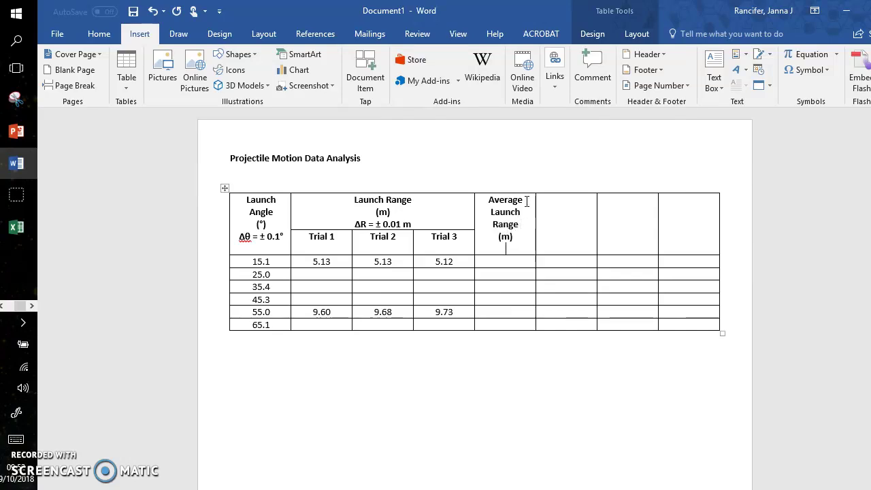
Add a third header line 'ΔRavg = ±' with 'avg' as subscript.
key(Return)
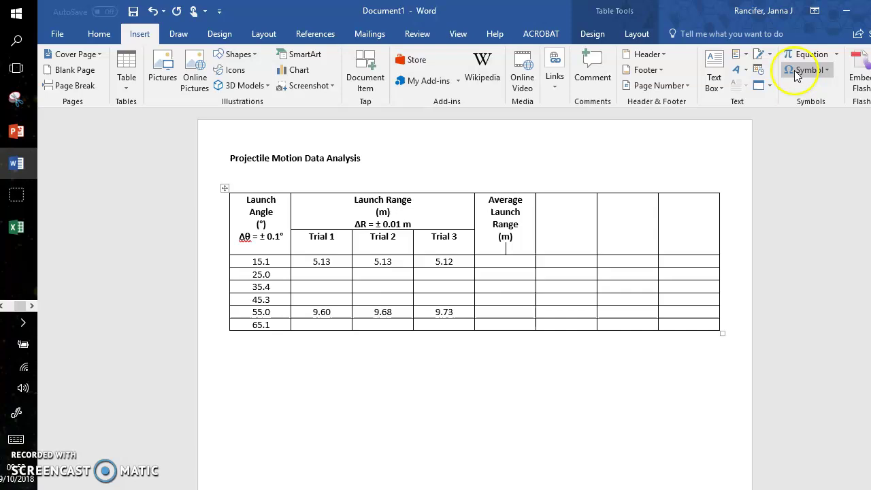
click(794, 70)
click(809, 94)
text(R)
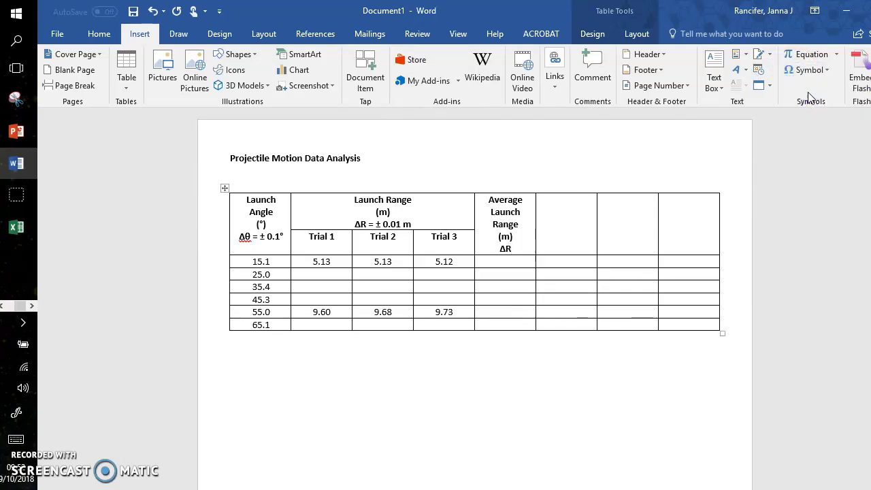
key(ctrl+equal)
text(avg)
key(ctrl+equal)
text(=)
click(806, 70)
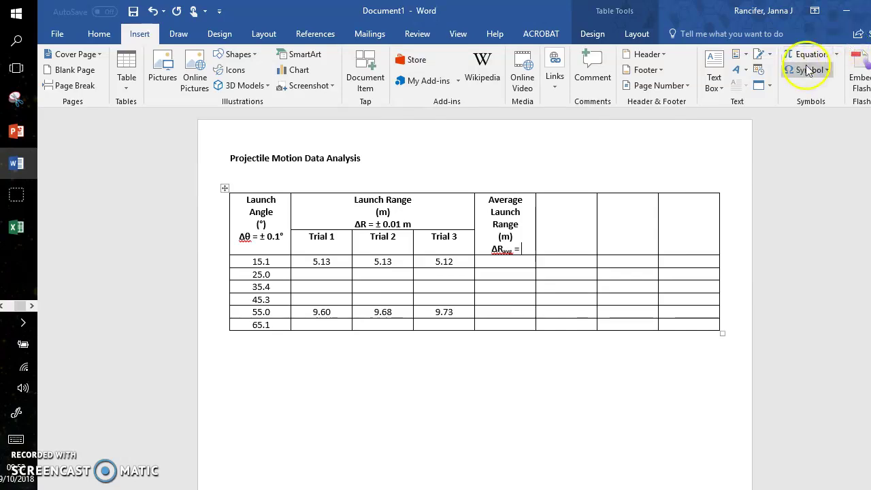
click(810, 75)
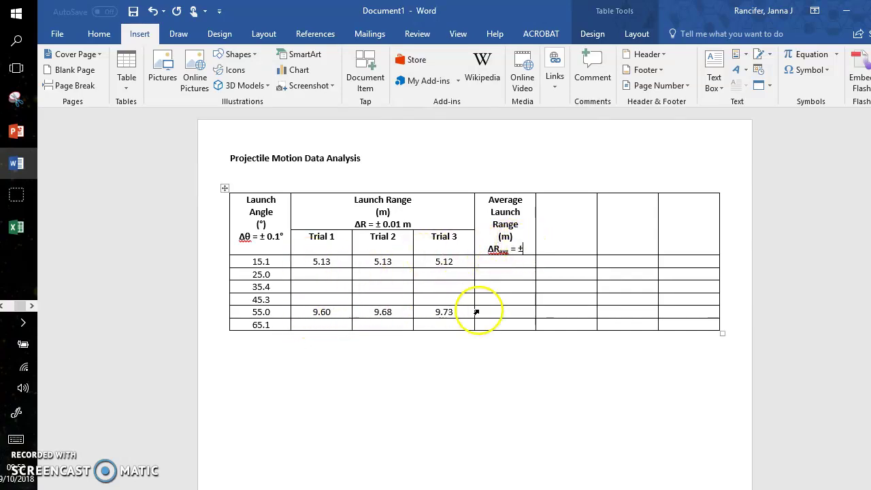
click(302, 356)
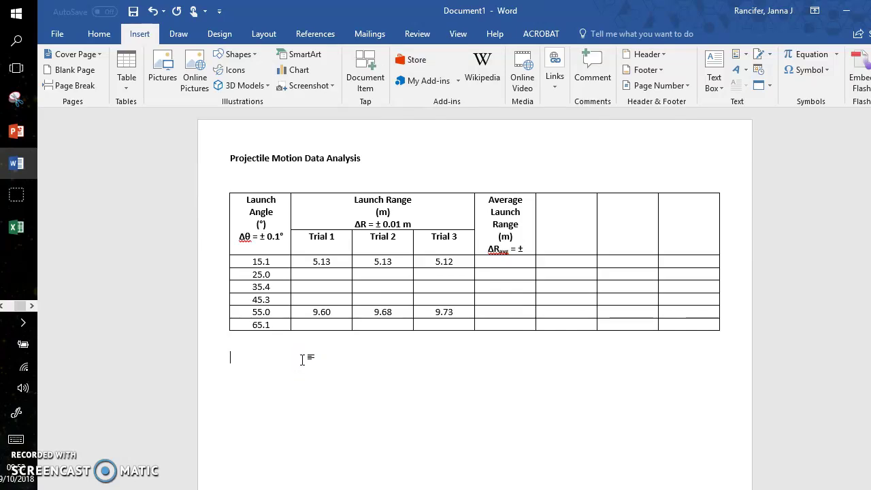
Below the table, type the heading 'Sample Calculations:' and an 'Average range uncertainty' line.
text(Sample Calculations:)
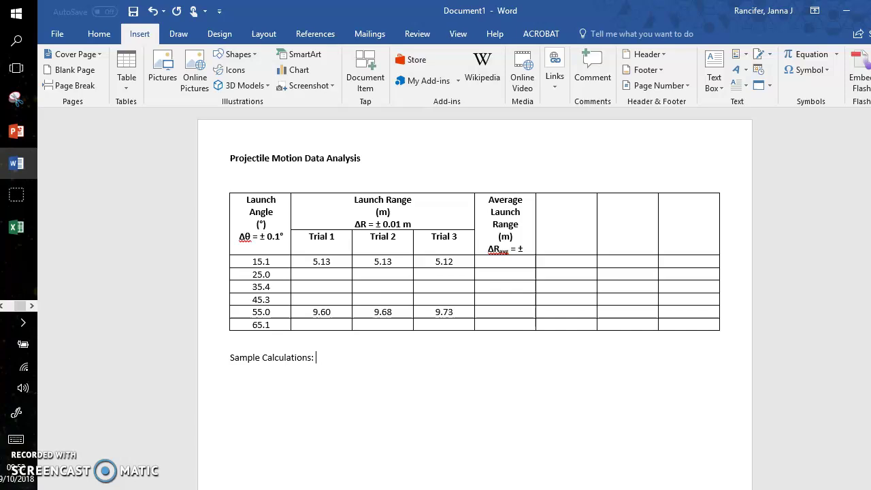
key(Return)
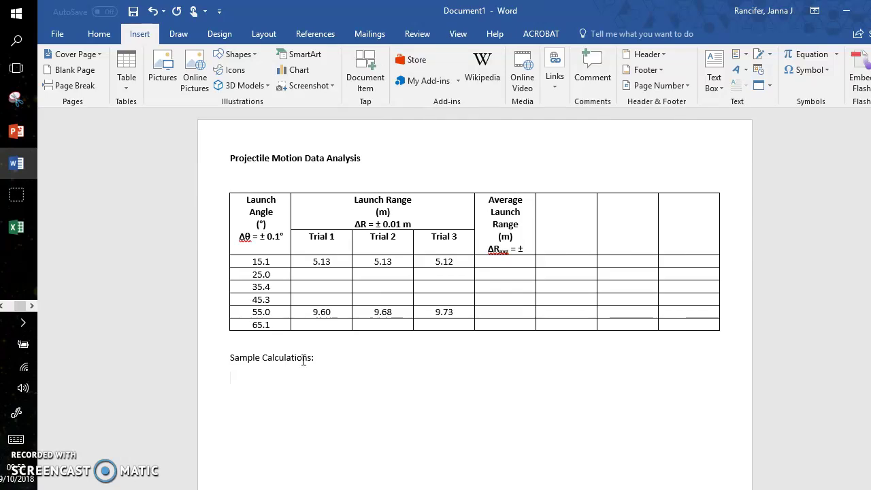
text(Average range uncertainty-)
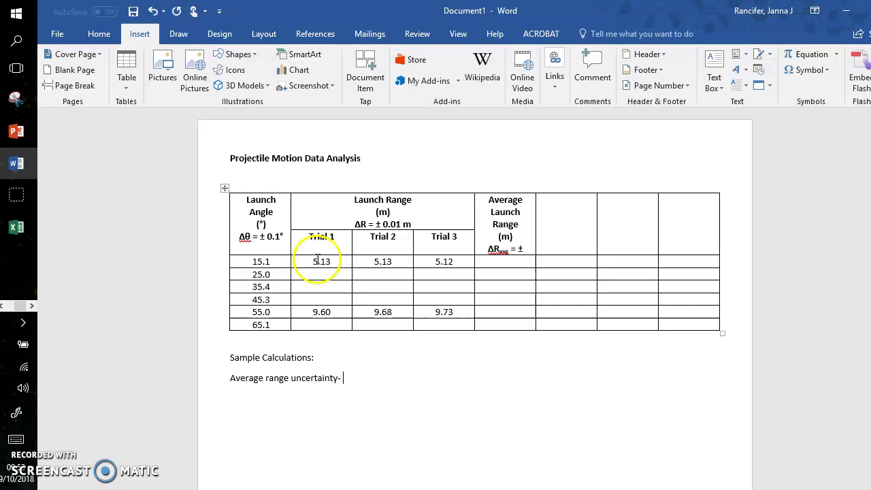
Write the calculation 9.73 - 9.60 = 0.13/2 = 0.065 = 0.07 m using the trial ranges.
drag(310, 263, 450, 261)
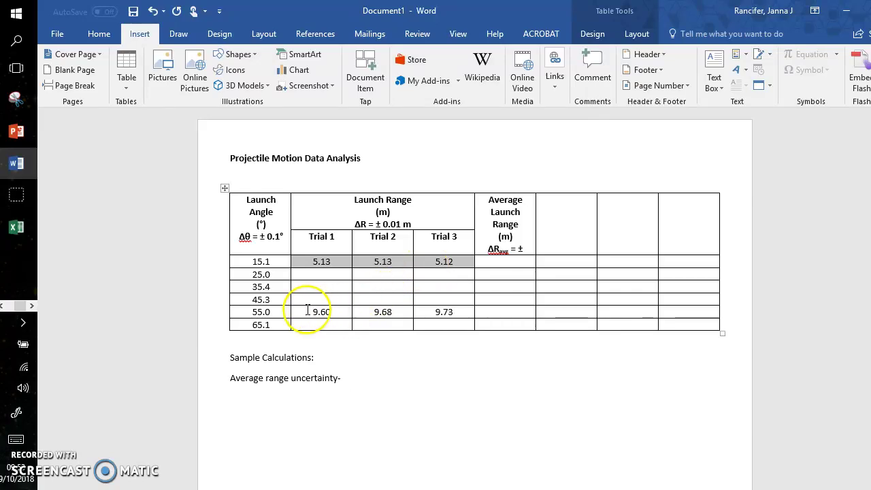
drag(308, 310, 463, 317)
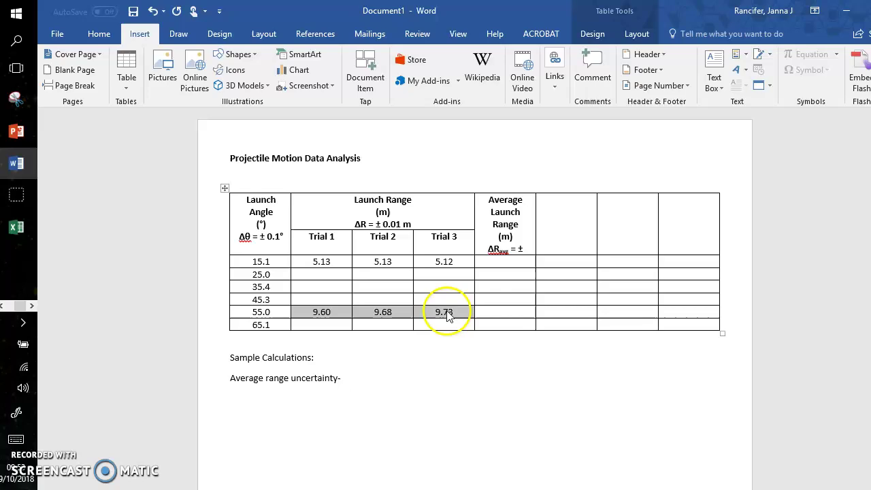
click(360, 378)
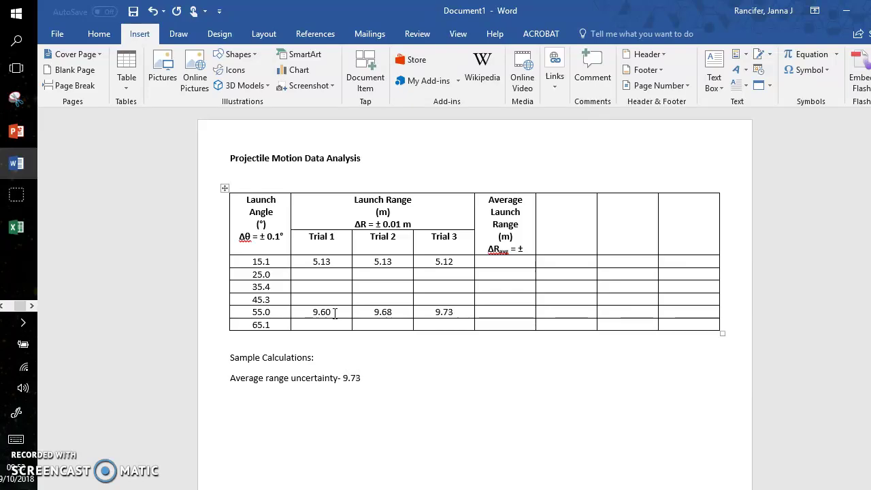
text(9.73 - )
text(9.60 = 0.13/2 = 0.065)
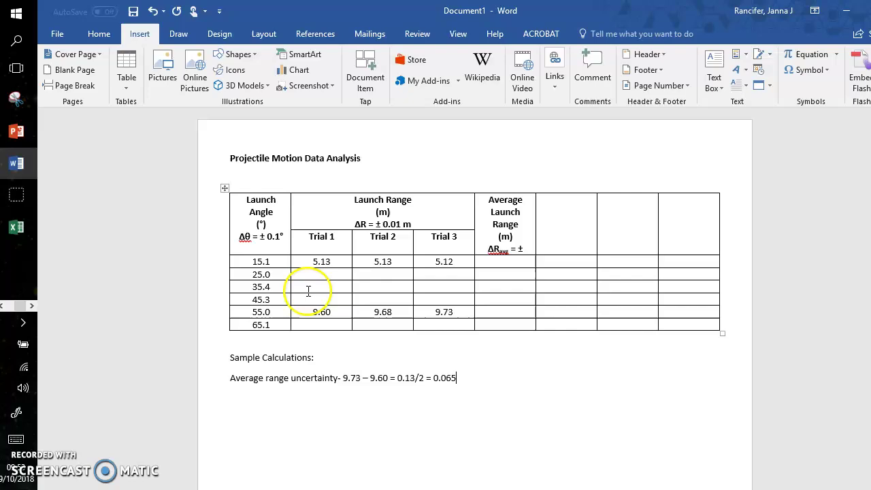
drag(418, 225, 379, 228)
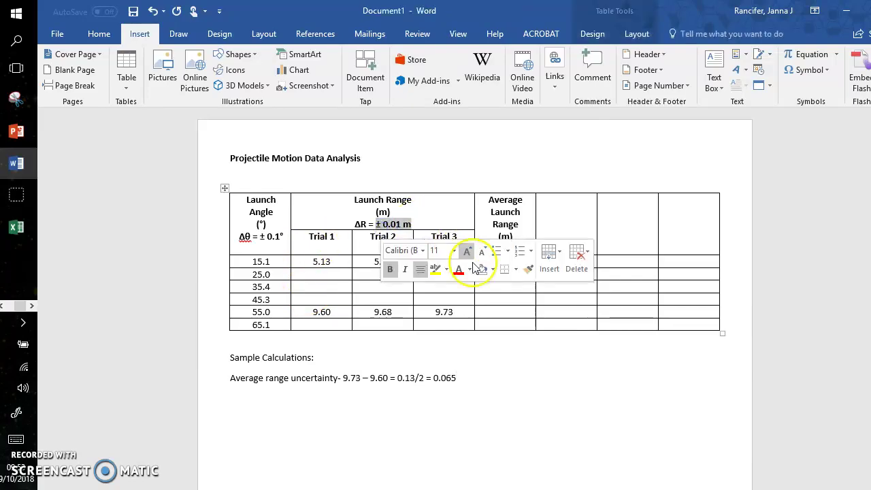
click(467, 378)
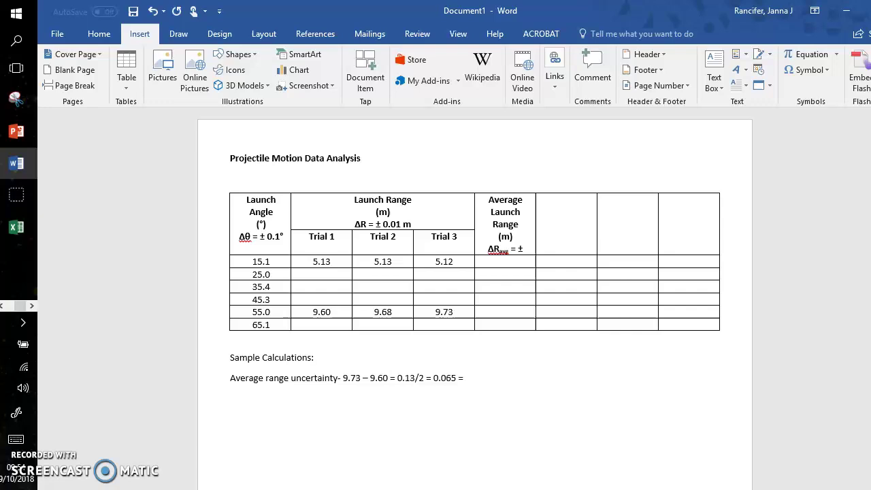
text(0.07)
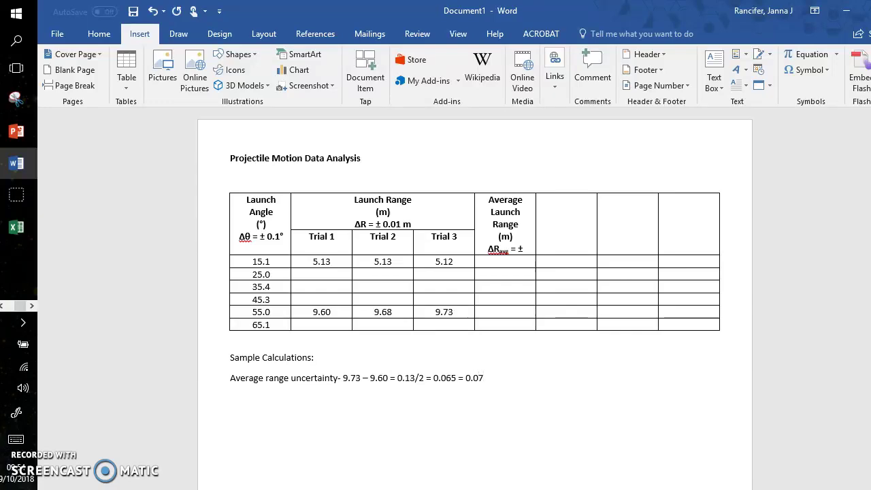
click(525, 247)
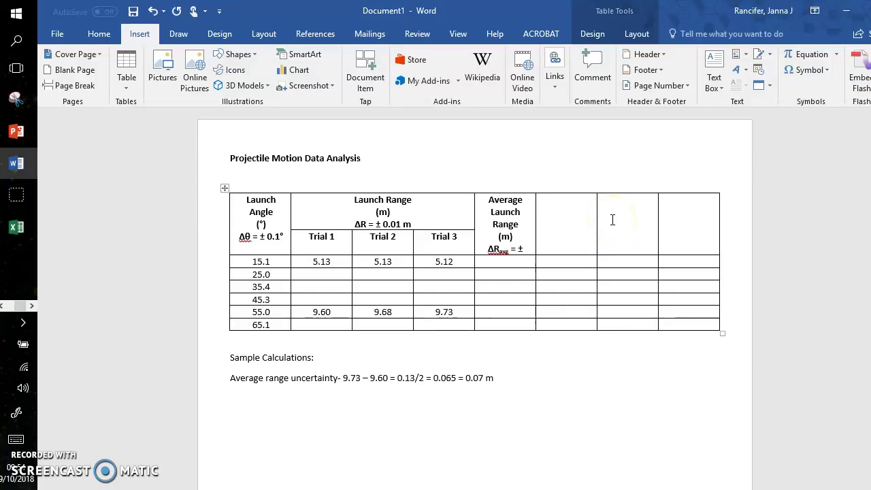
Finish the header with 0.07 m, widen the column, and enter averages 5.13, 7.82, 9.66, 10.19, 9.67, 7.82.
text(0.07 m)
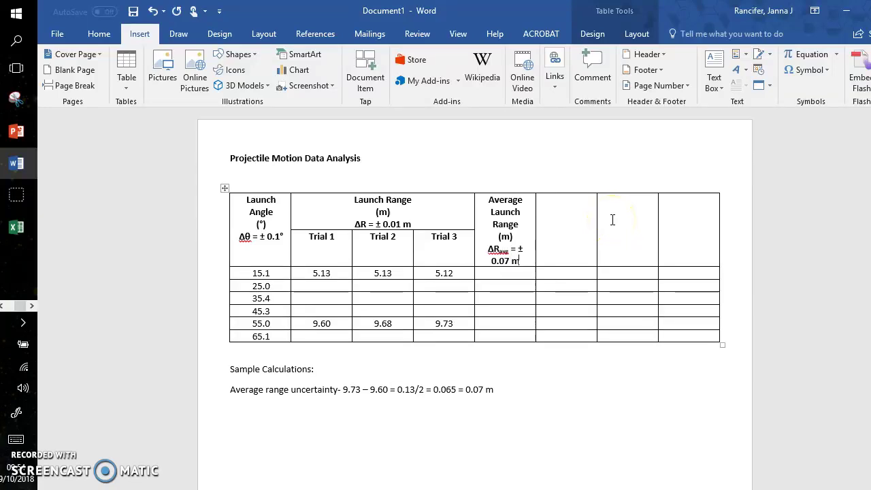
drag(536, 225, 546, 225)
click(511, 262)
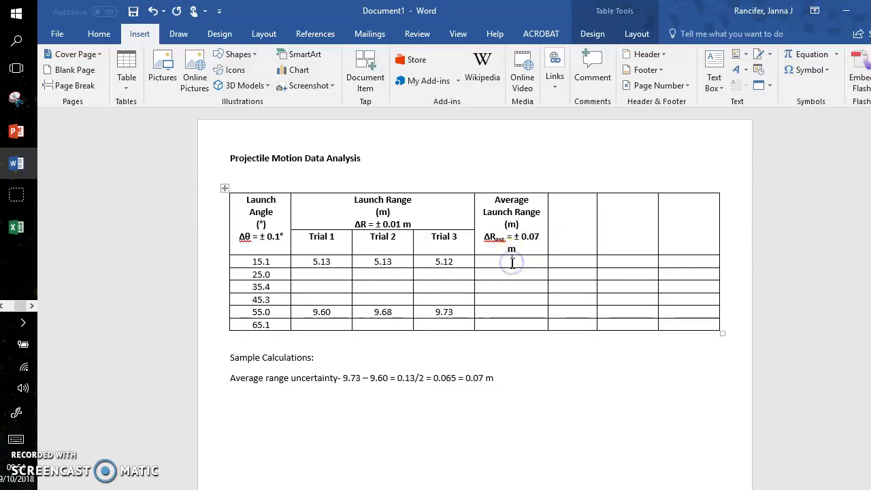
text(5.13)
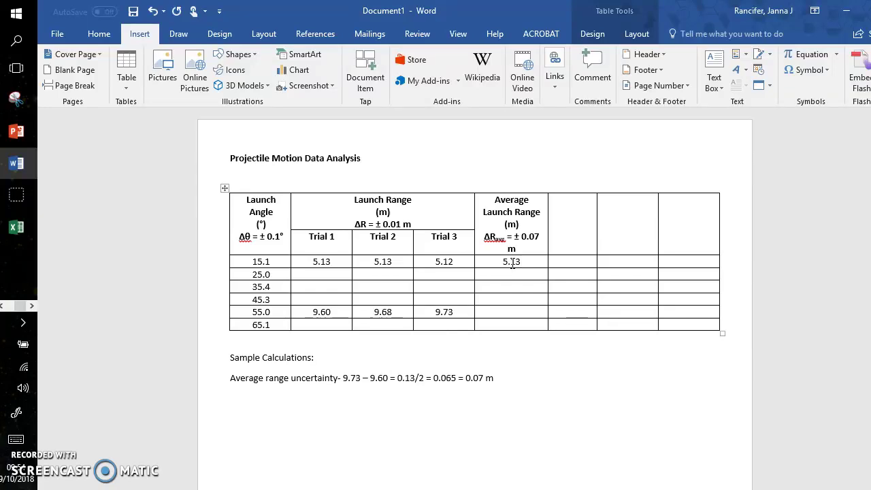
click(512, 273)
text(7.82)
key(Down)
text(9.66)
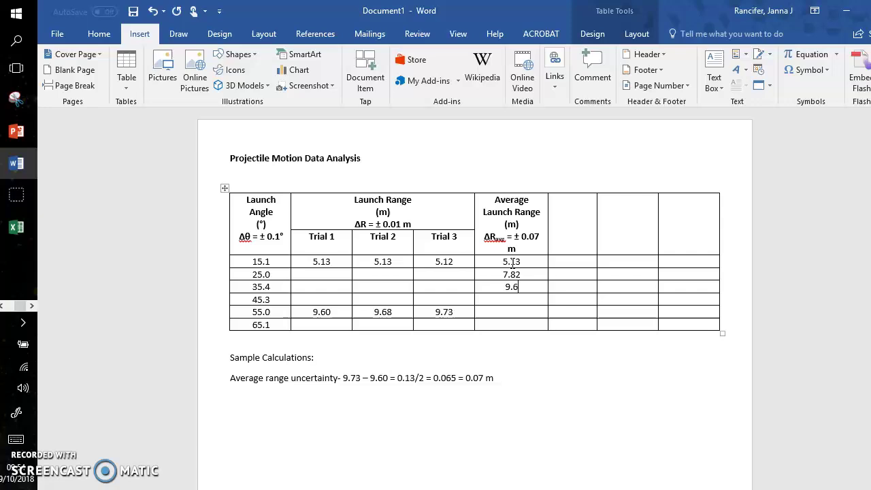
key(Down)
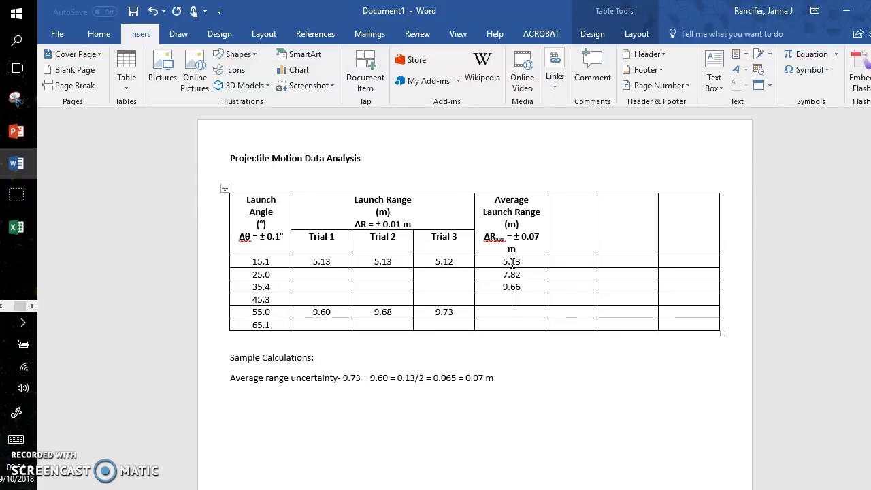
text(10.19)
key(Down)
text(9.67)
key(Down)
text(7.82)
Widen the next empty column and head it 'Launch Angle (radians)'.
click(596, 212)
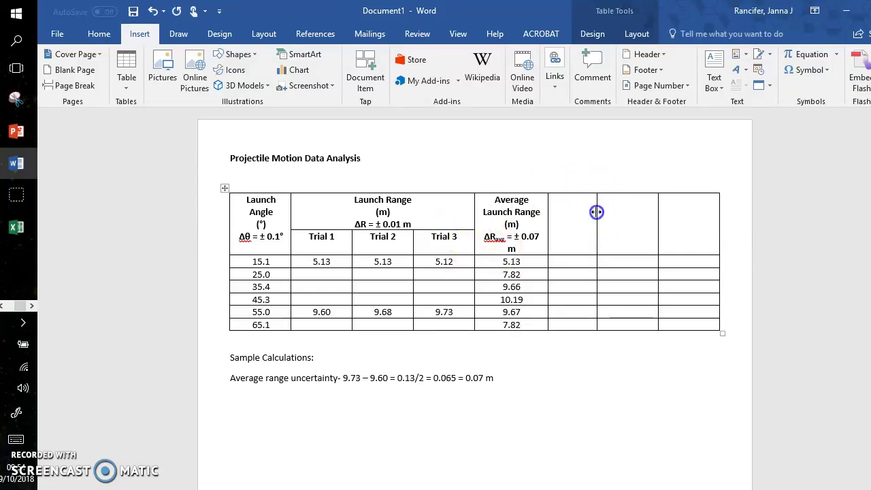
drag(596, 212, 605, 208)
click(574, 209)
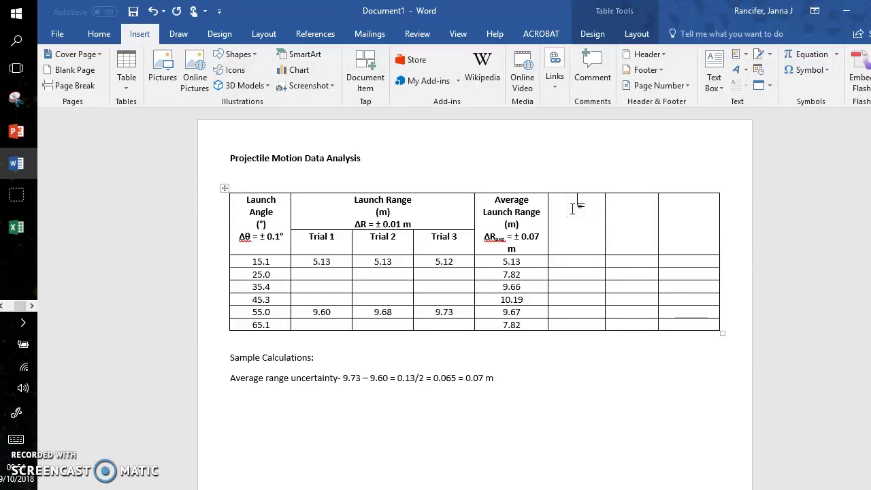
text(Launch Angle )
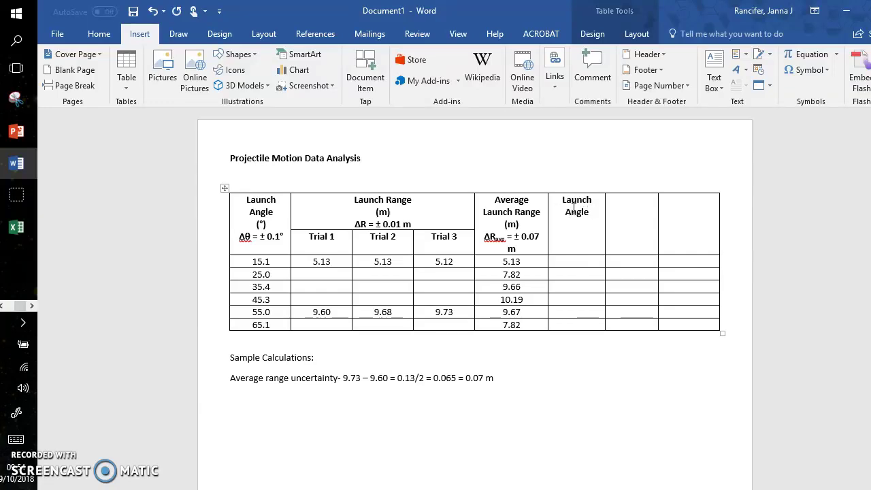
text((rads)
key(BackSpace)
text(ians))
Add 'Δθ = ±' to the radians header using inserted symbols.
click(805, 70)
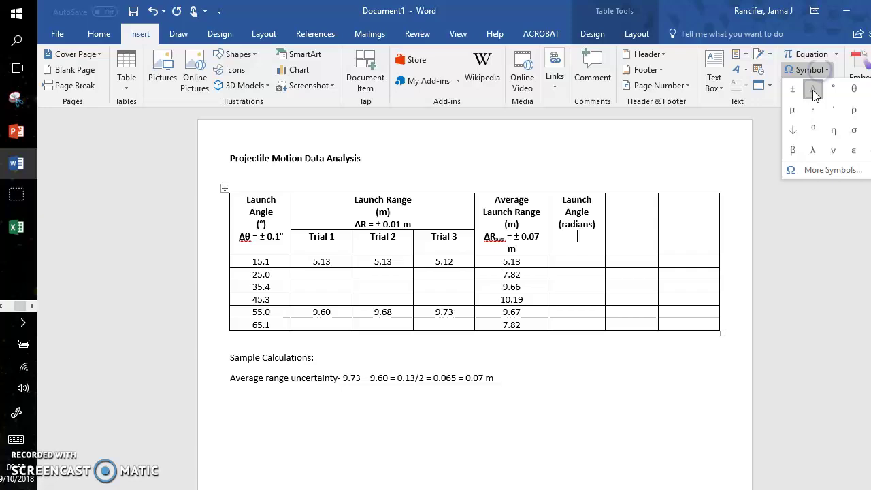
click(813, 91)
click(808, 70)
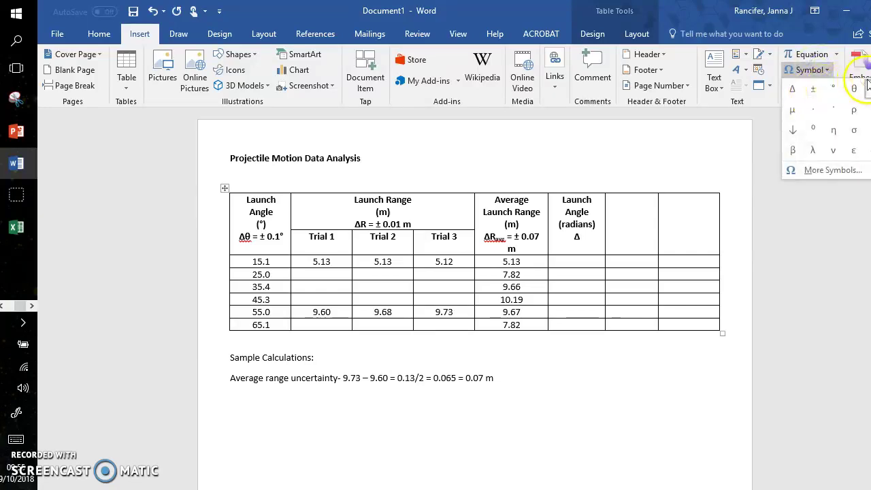
click(854, 89)
text(=)
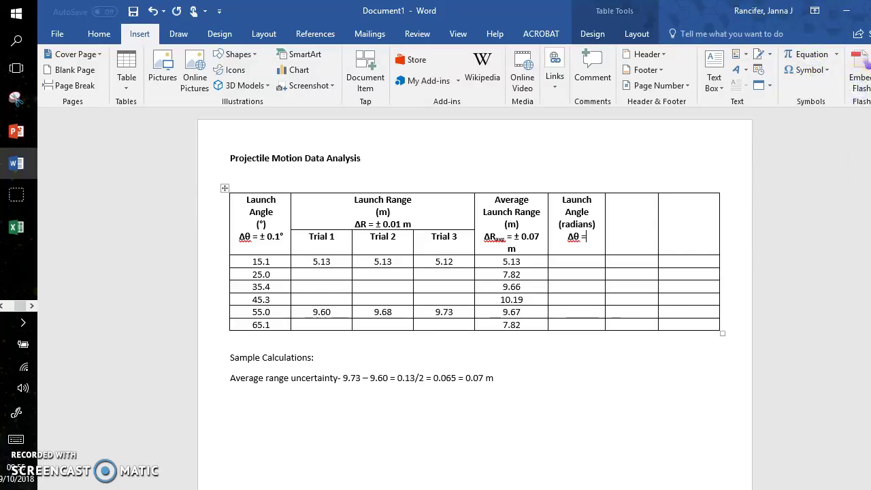
click(806, 69)
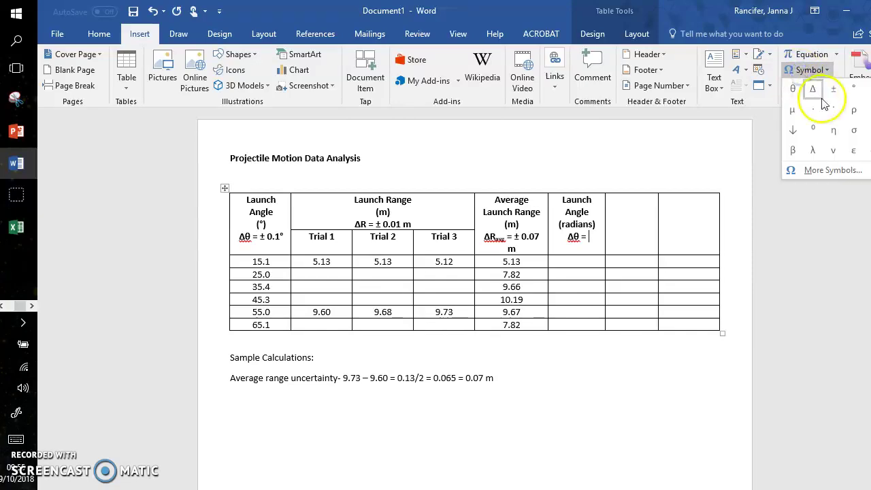
click(830, 92)
Below the sample calculation, type the conversion line 'deg * pi/190 = radian'.
drag(266, 237, 279, 241)
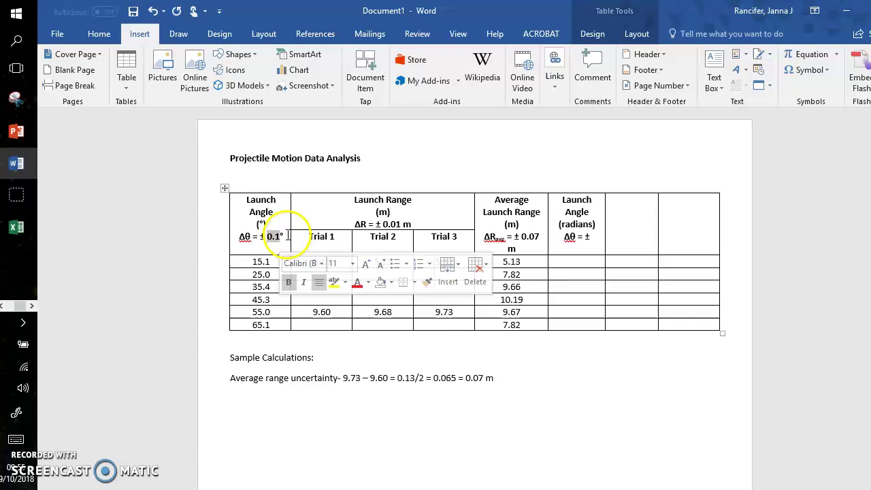
click(483, 441)
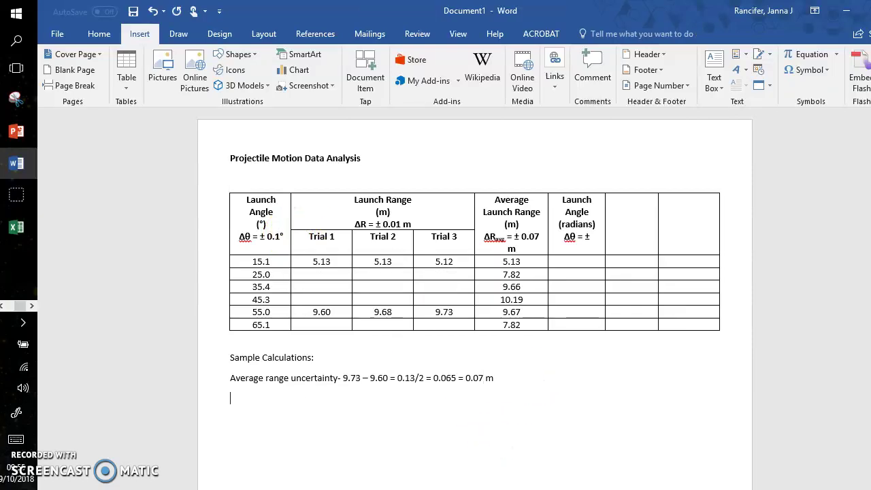
text(deg * pi/190 )
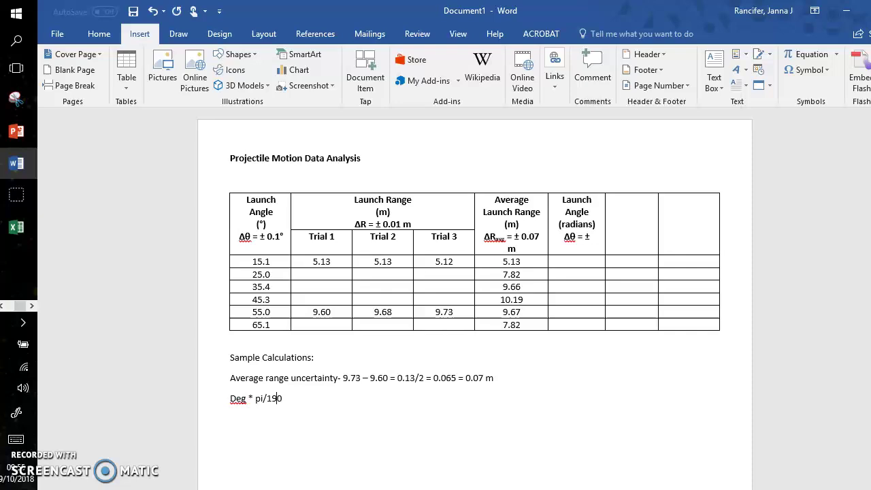
text(= radians)
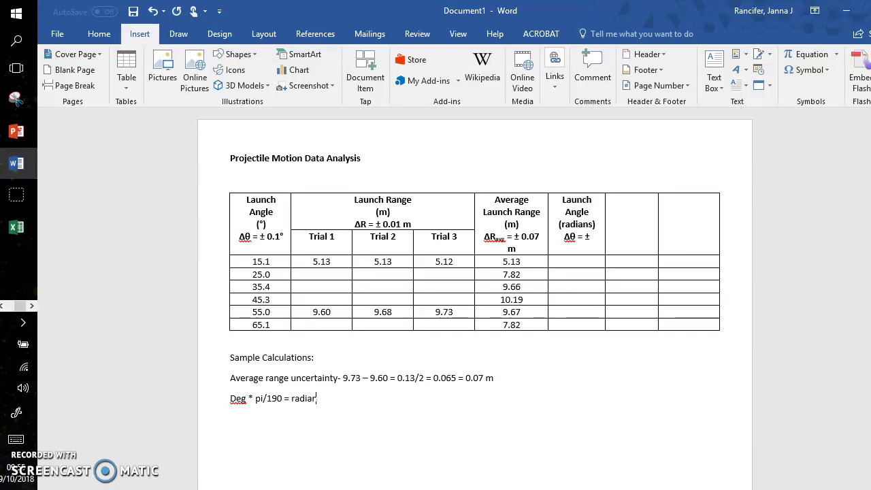
Write 'Sin(2θ)' in the header cell after radians, inserting θ as a symbol.
click(637, 221)
text(sin)
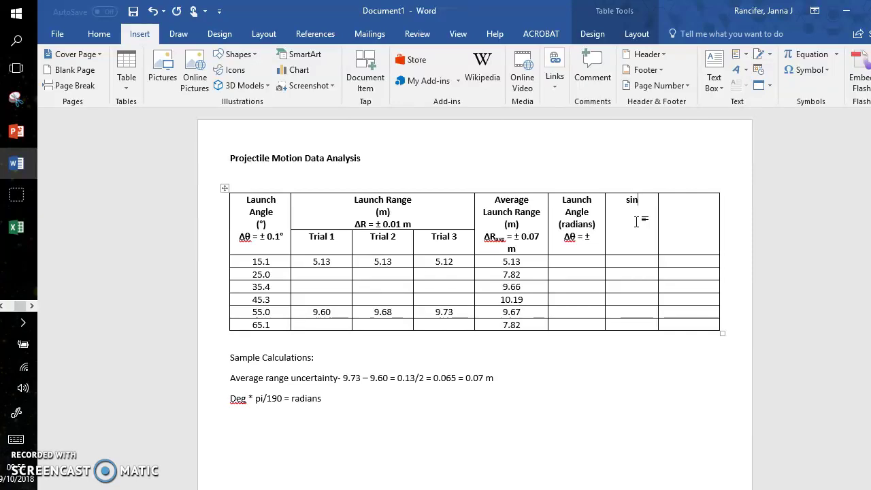
text((2)
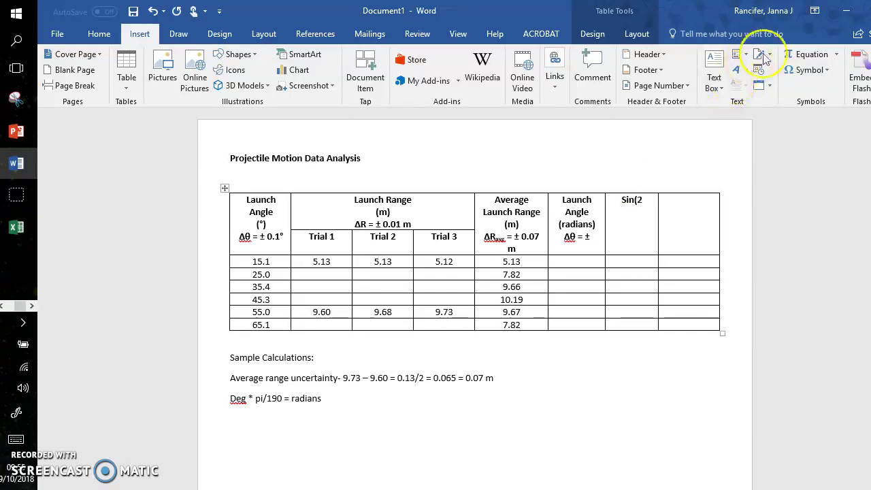
click(800, 54)
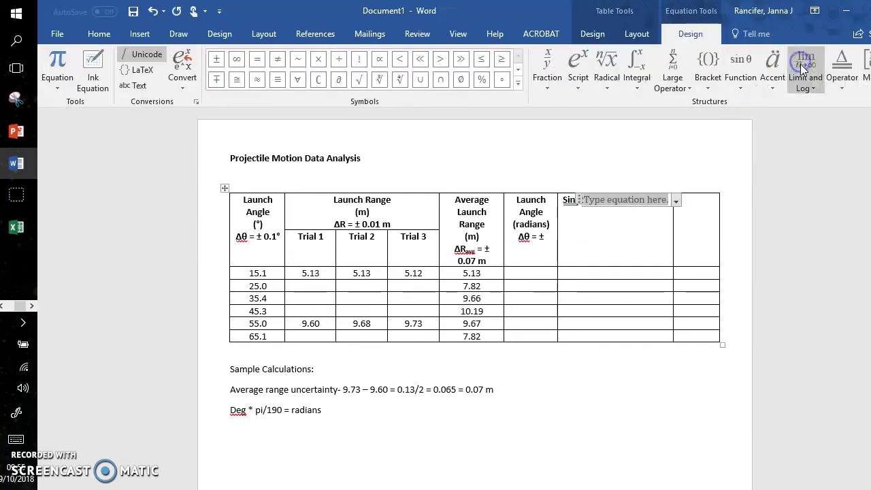
click(154, 12)
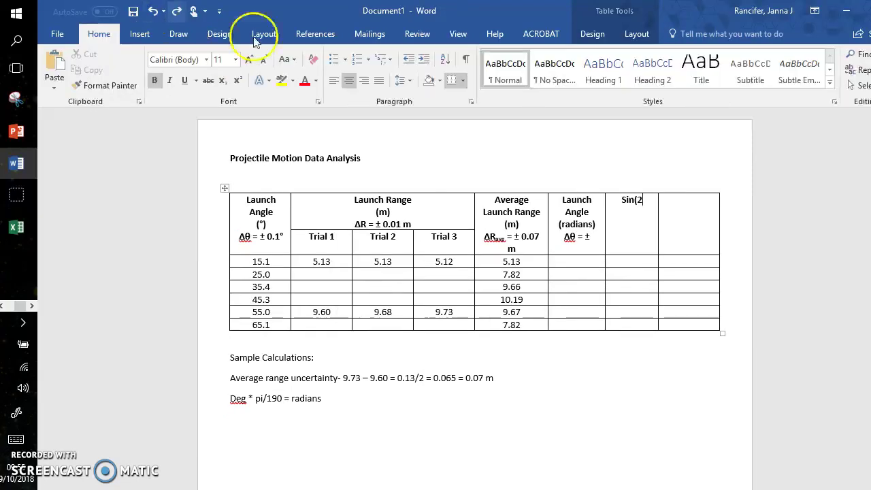
click(145, 34)
click(808, 69)
click(816, 89)
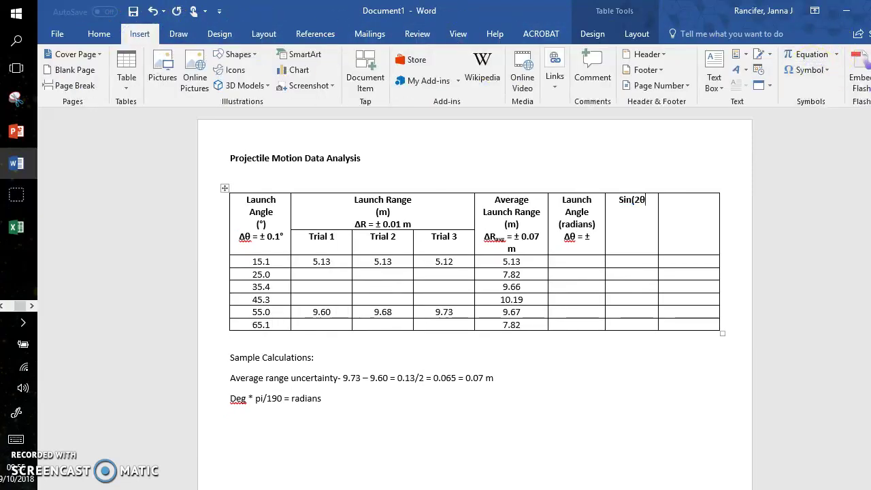
text())
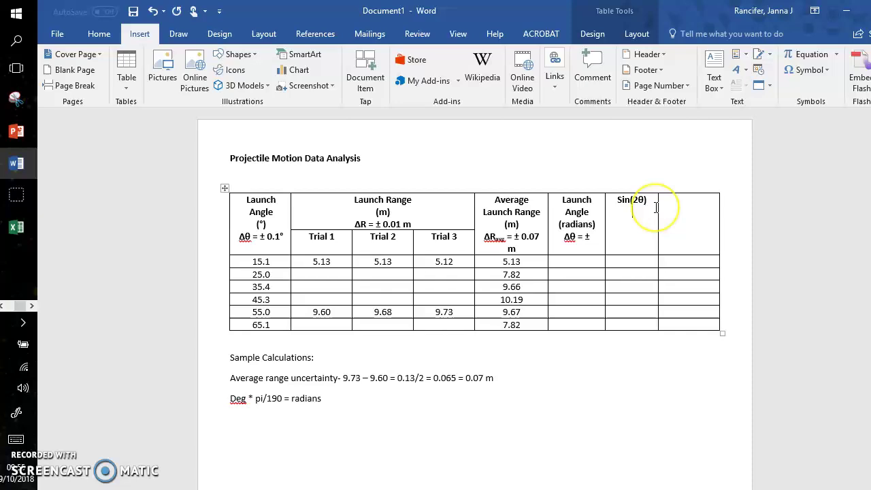
Add 'Where θ is in radians' to the Sin(2θ) header.
text(Where)
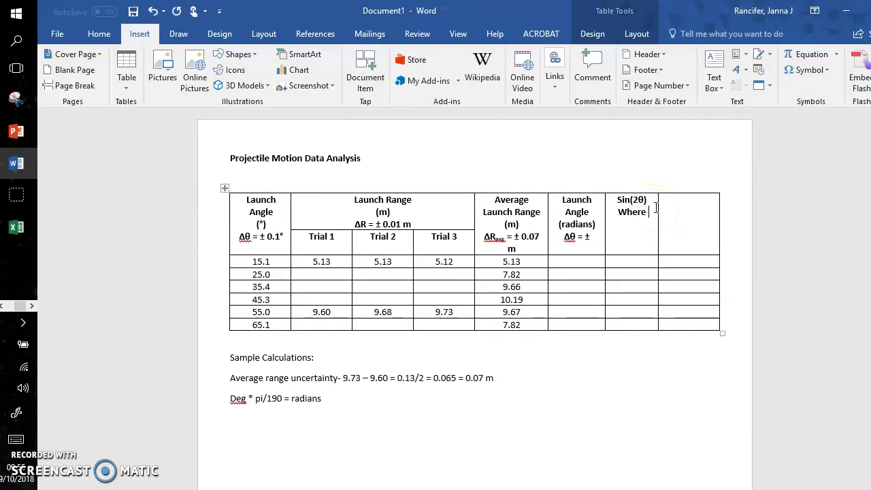
click(788, 69)
click(795, 85)
text(is in radia)
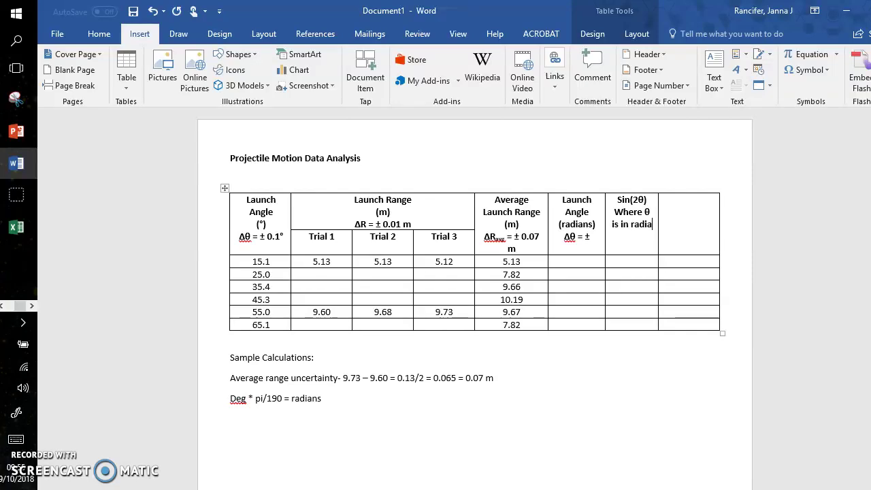
text(ns)
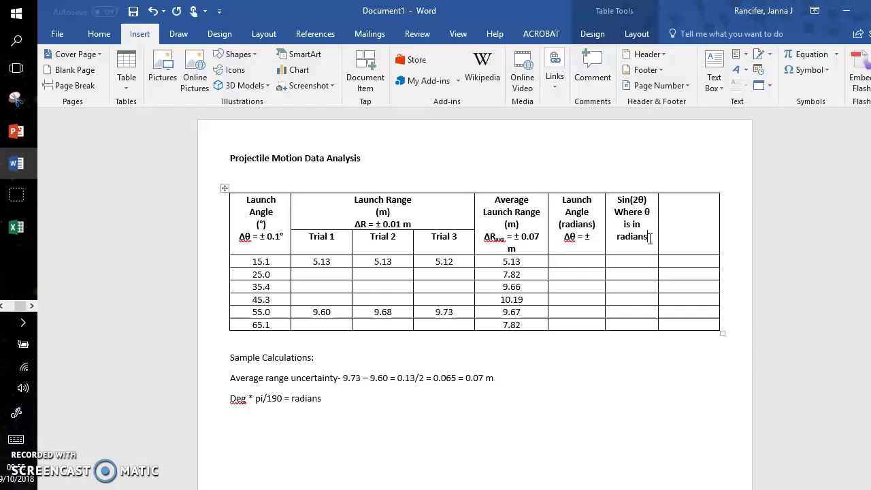
click(667, 217)
click(687, 218)
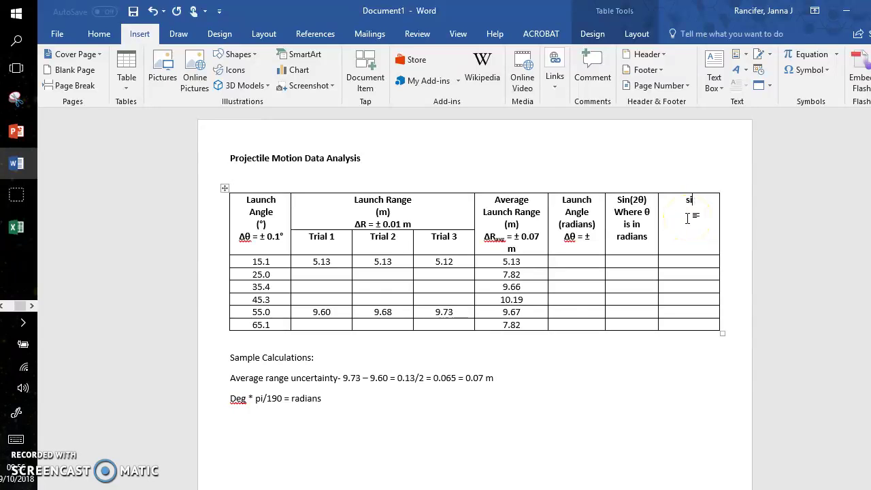
Head the last column 'Sin2θ uncertainty' and start a new line below the notes.
text(Uncertai)
click(687, 218)
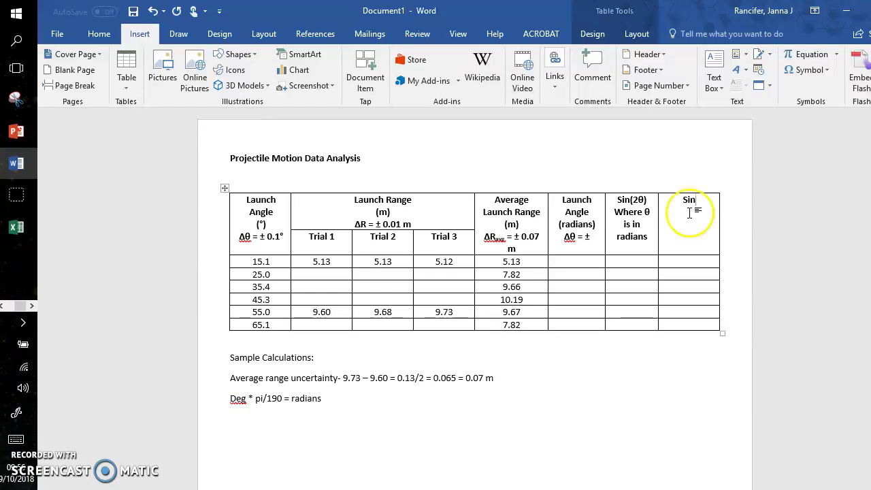
click(807, 69)
click(807, 70)
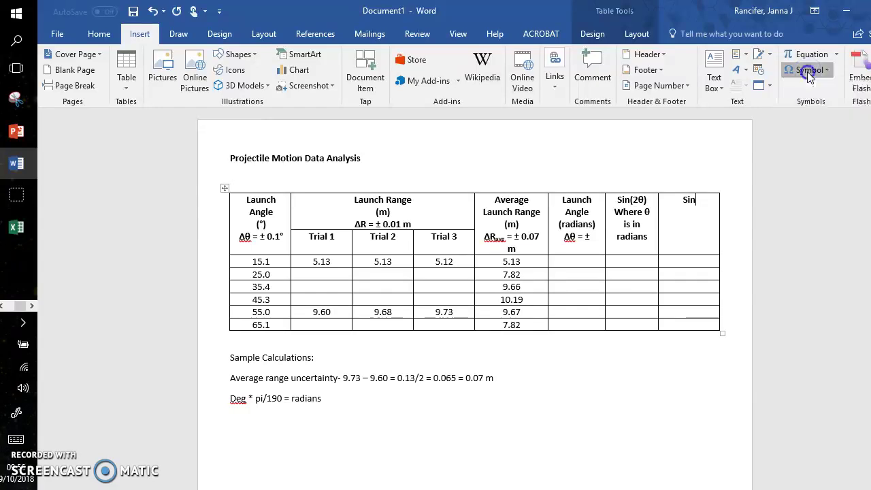
text(2)
click(807, 69)
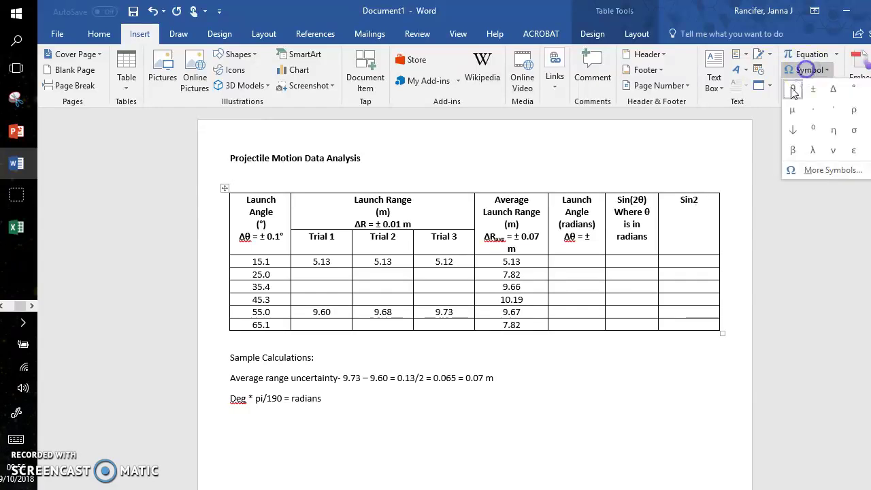
click(791, 88)
text(uncertainty)
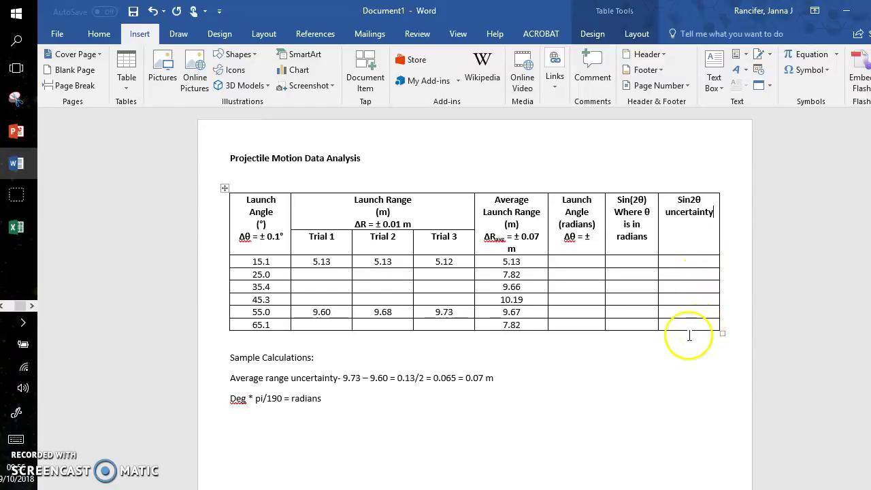
click(462, 428)
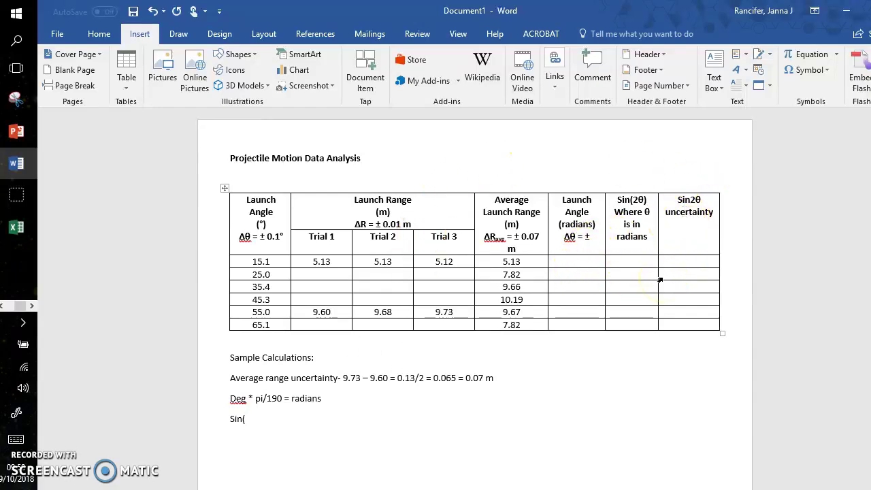
Complete the line as 'Sin(2*θrad) + sin(2*Δθrad)' with subscript rad labels.
text(*)
click(804, 70)
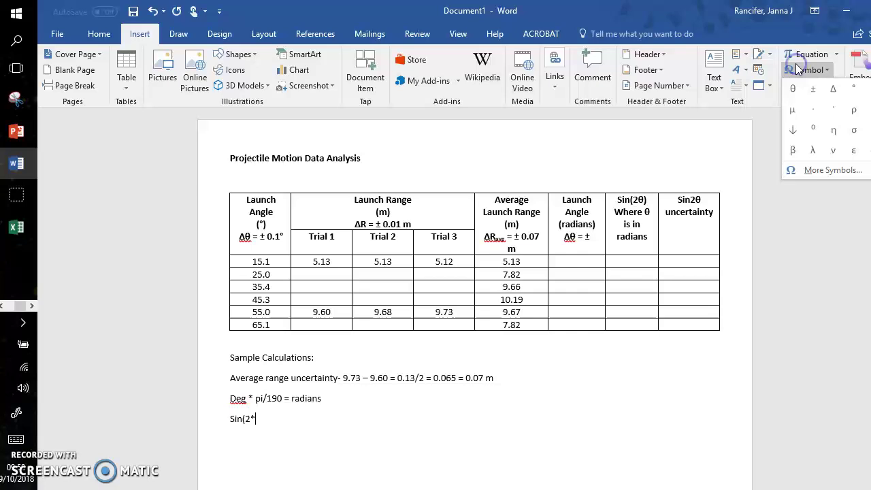
click(793, 90)
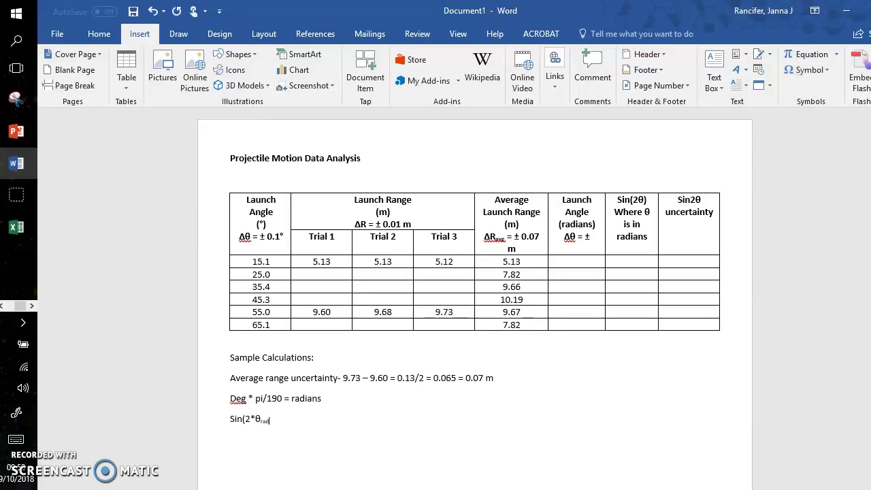
text(rad) + sin(2)
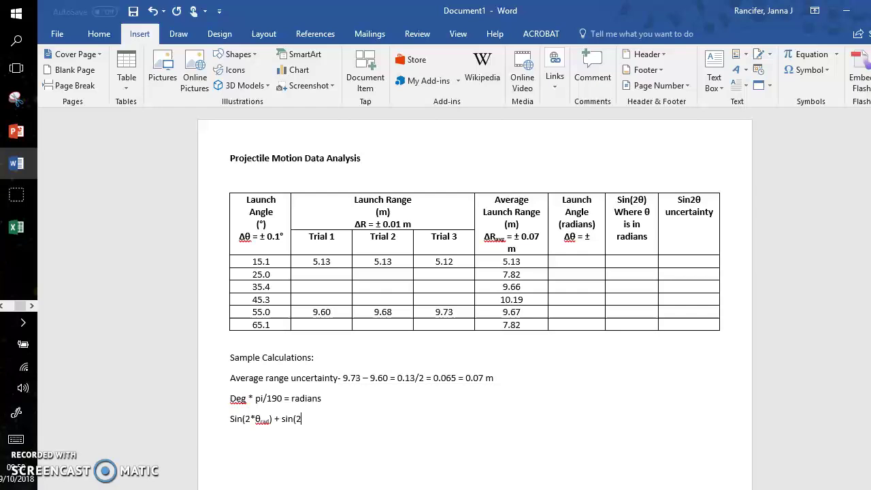
text(*)
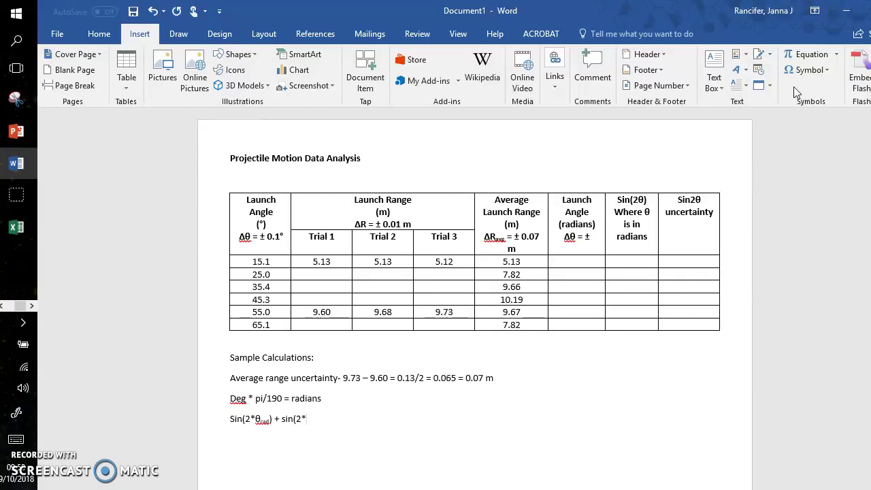
click(801, 69)
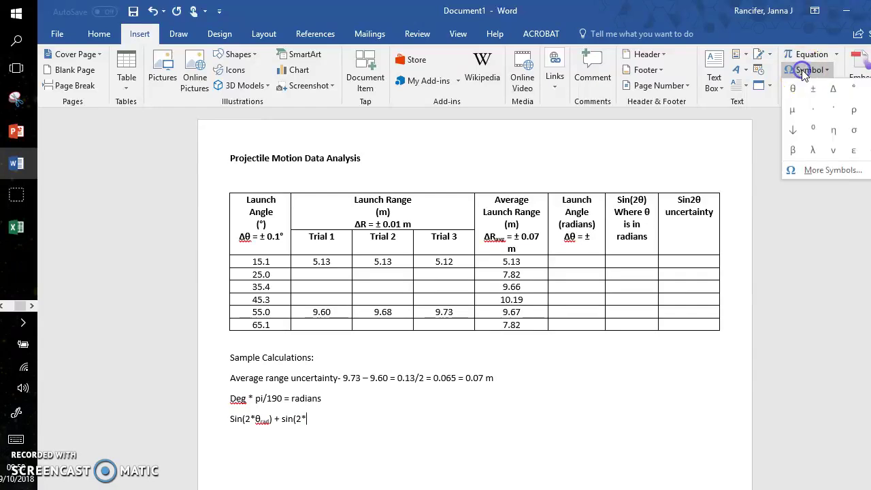
click(833, 88)
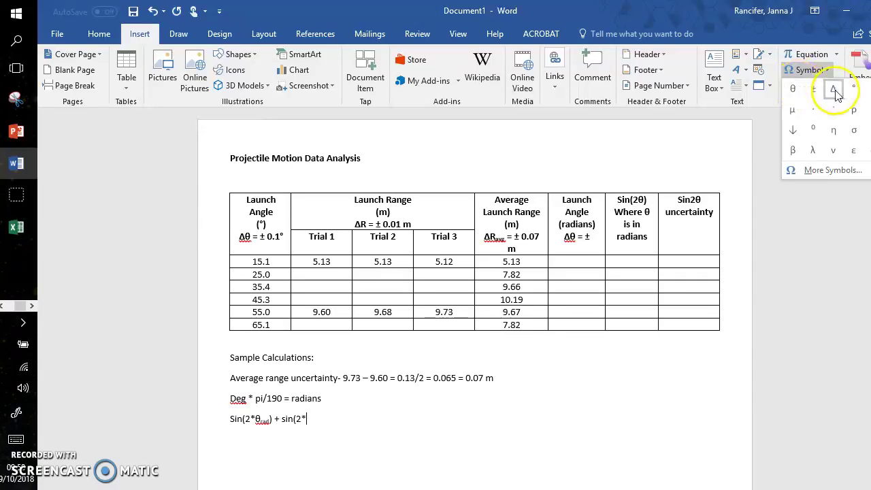
click(804, 70)
click(814, 88)
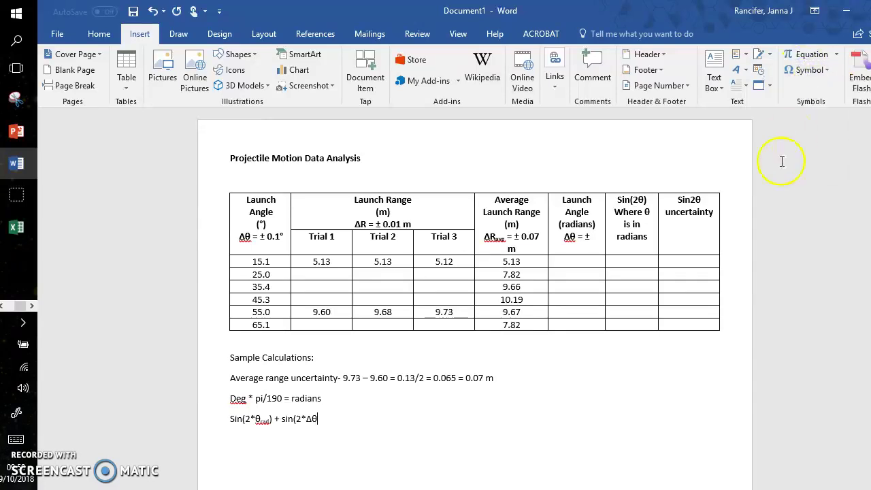
key(ctrl+equal)
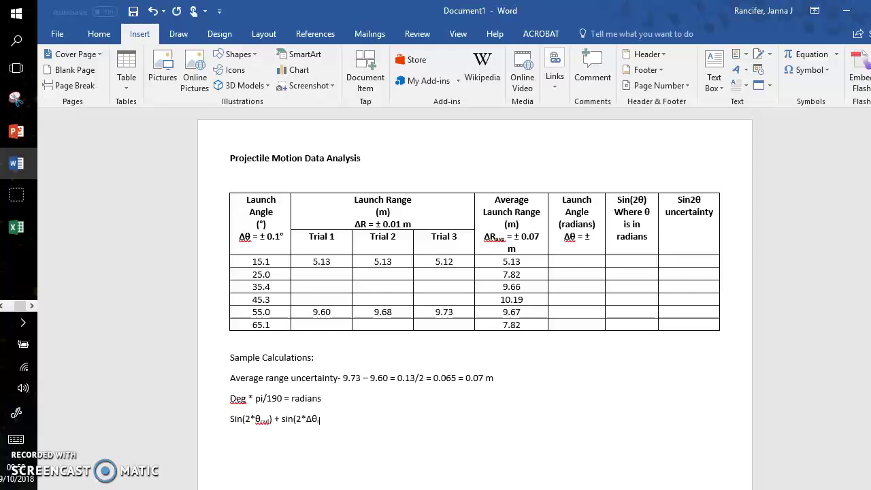
text(rad)
key(ctrl+equal)
text())
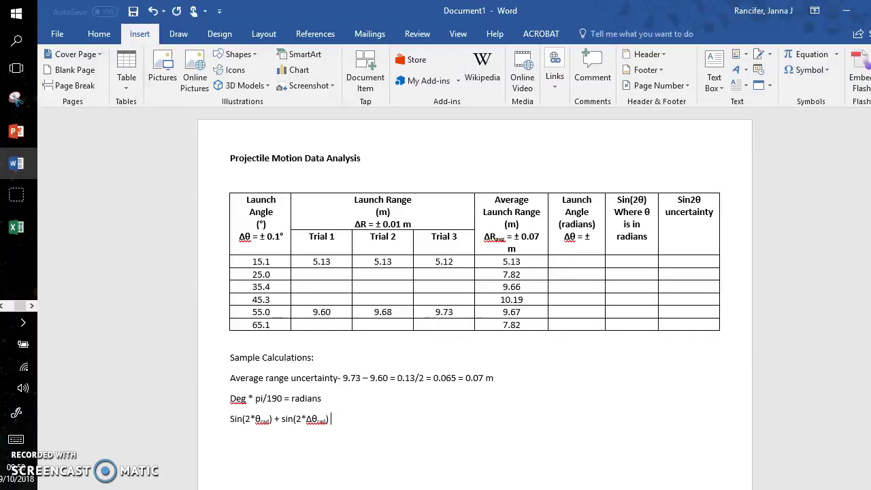
Begin the second line with 'Sin(2*θrad)', using a θ symbol and subscript rad.
text((2*)
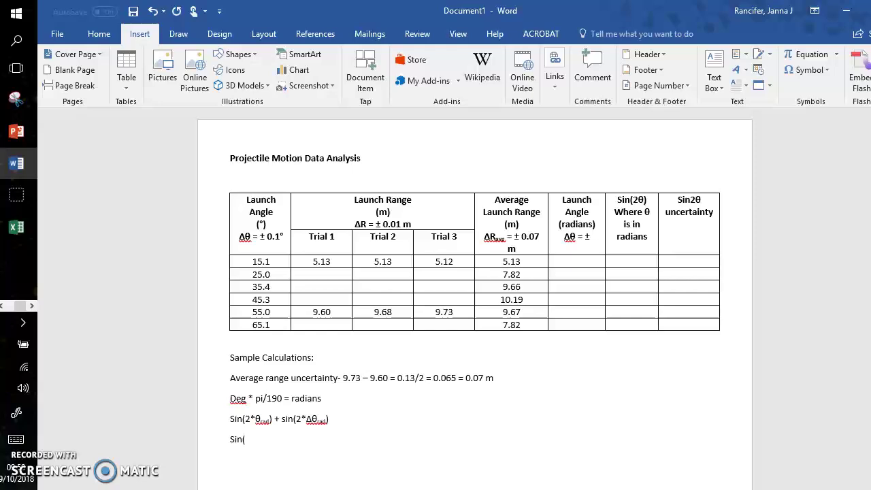
click(807, 70)
click(793, 93)
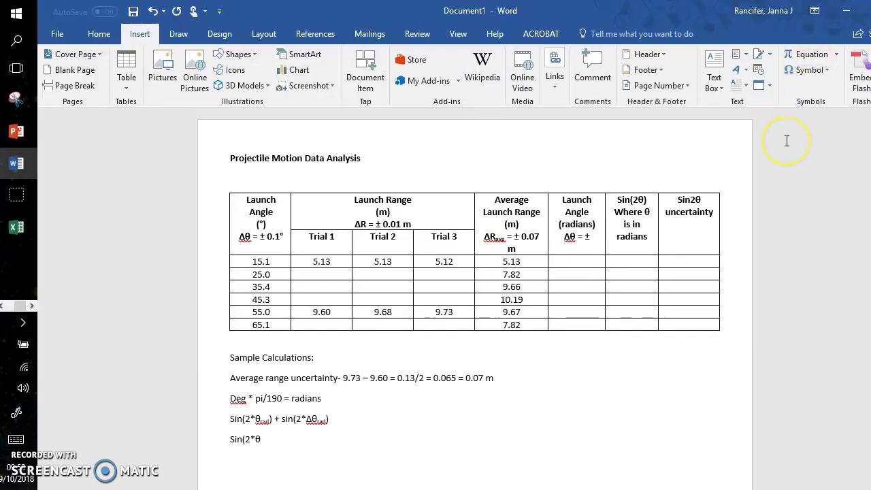
key(ctrl+equal)
text(rad) - si)
Finish the second line with 'sin(2*Δθrad)', inserting Δ and θ symbols.
text((2)
click(808, 69)
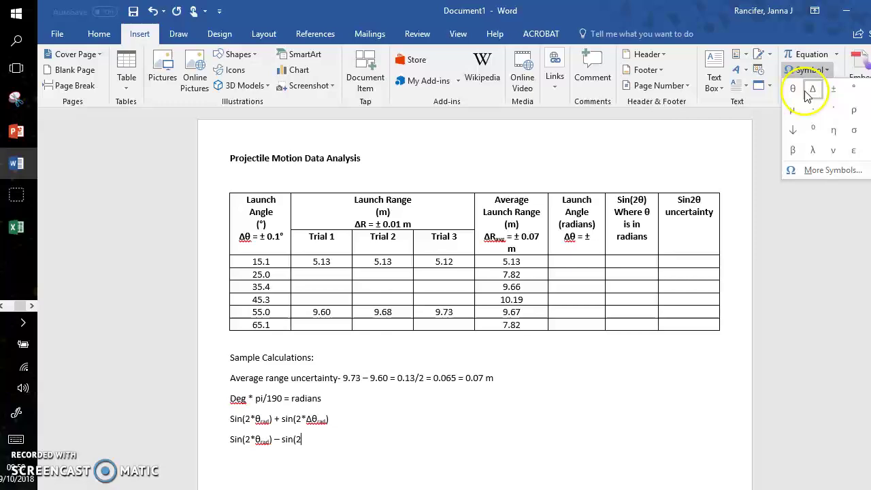
click(792, 88)
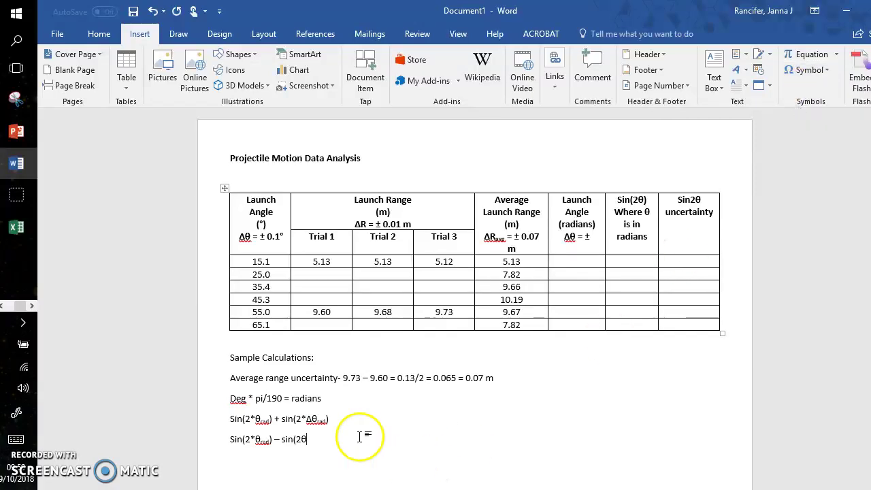
click(808, 70)
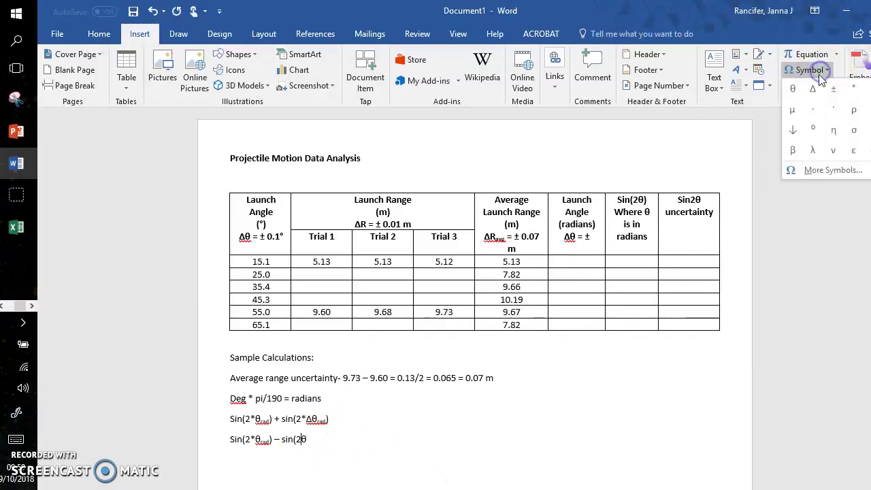
click(812, 89)
click(305, 438)
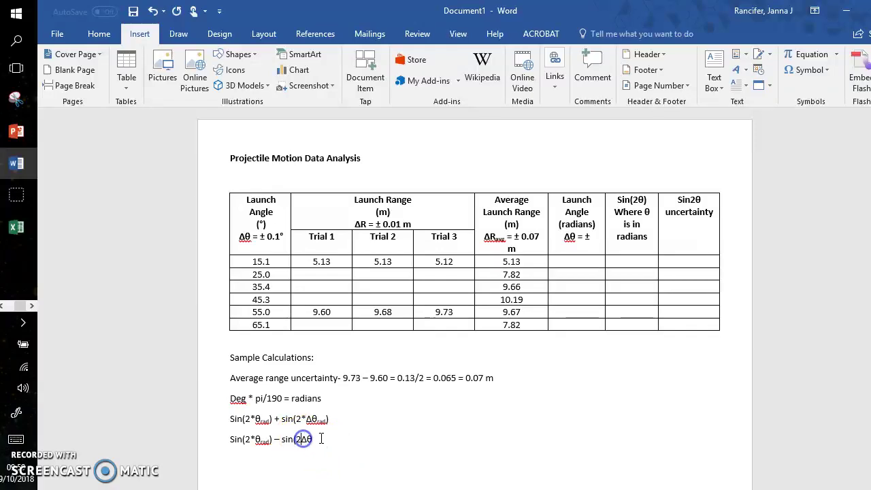
text(*)
text())
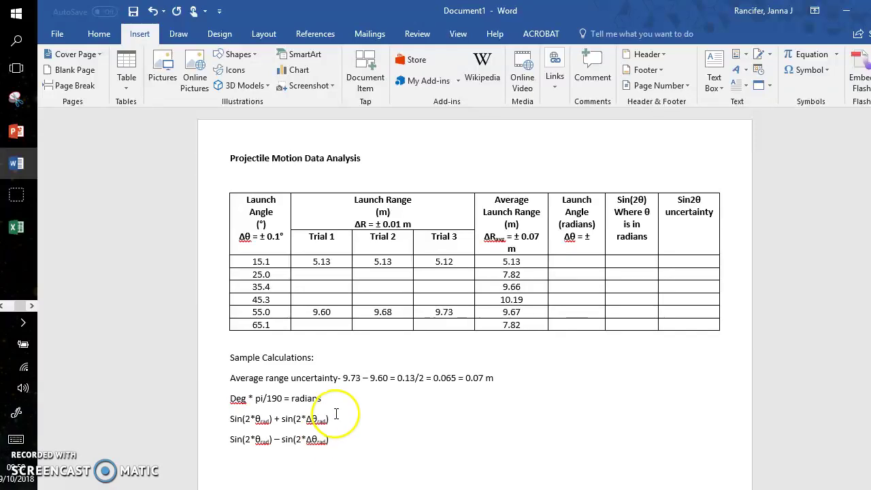
click(569, 262)
click(579, 274)
click(579, 286)
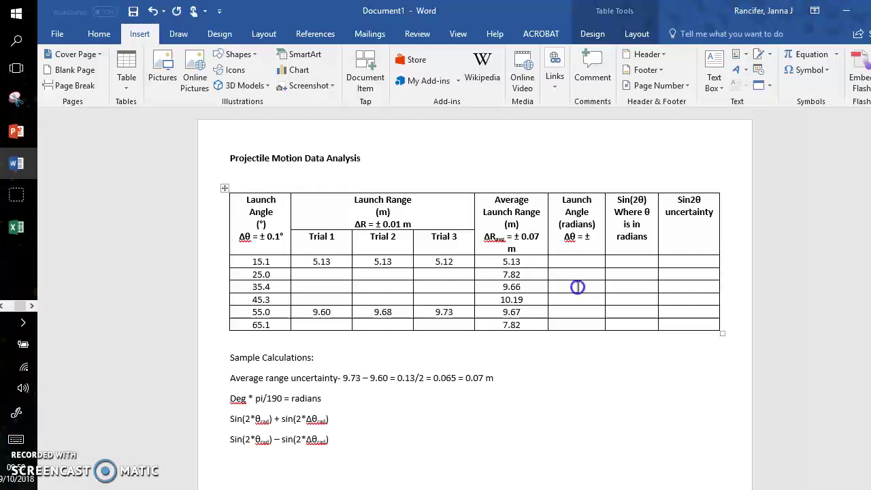
click(577, 299)
click(631, 262)
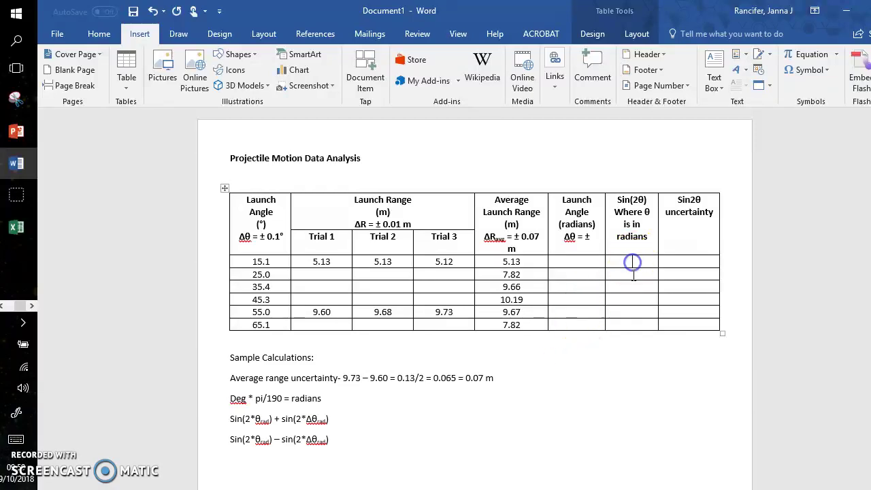
click(632, 274)
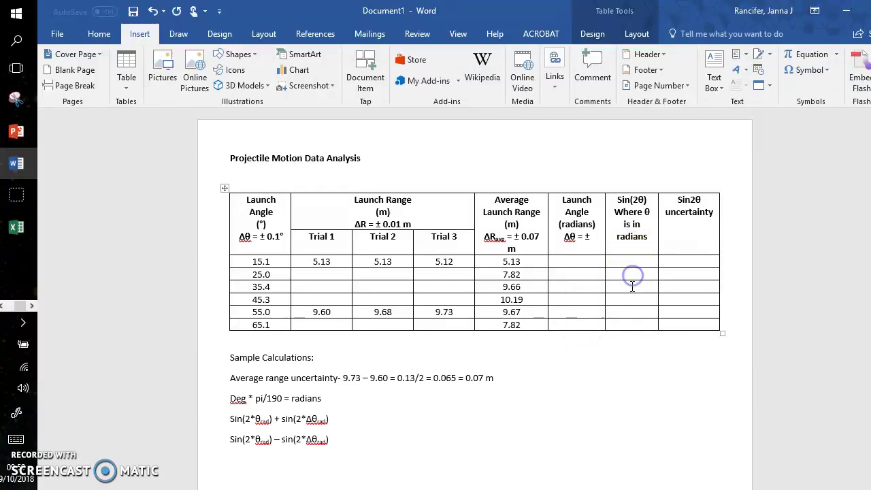
click(277, 419)
drag(300, 422, 326, 419)
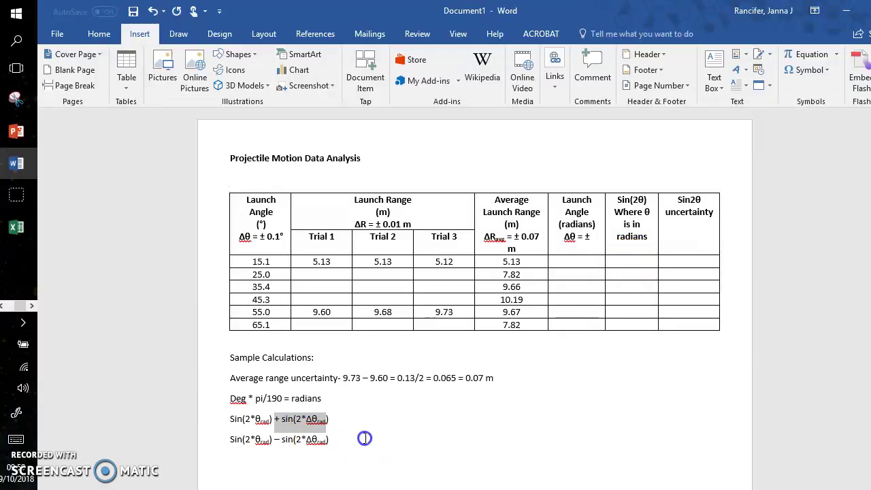
click(348, 422)
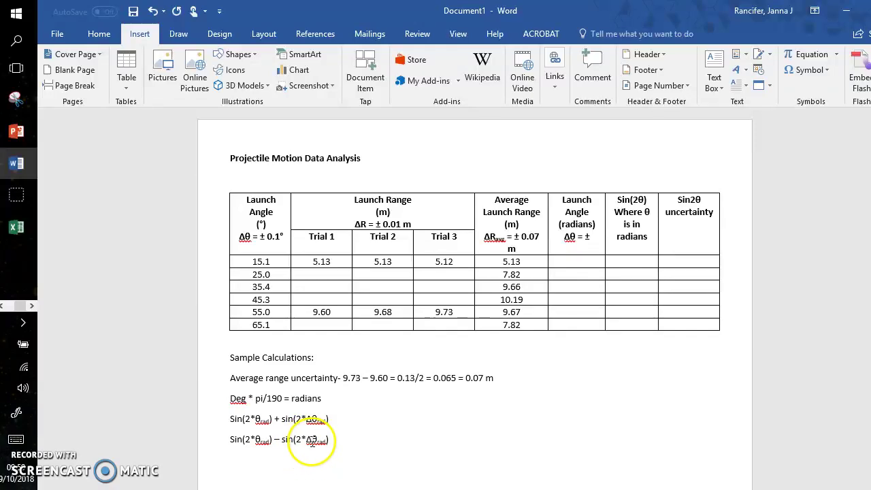
click(338, 419)
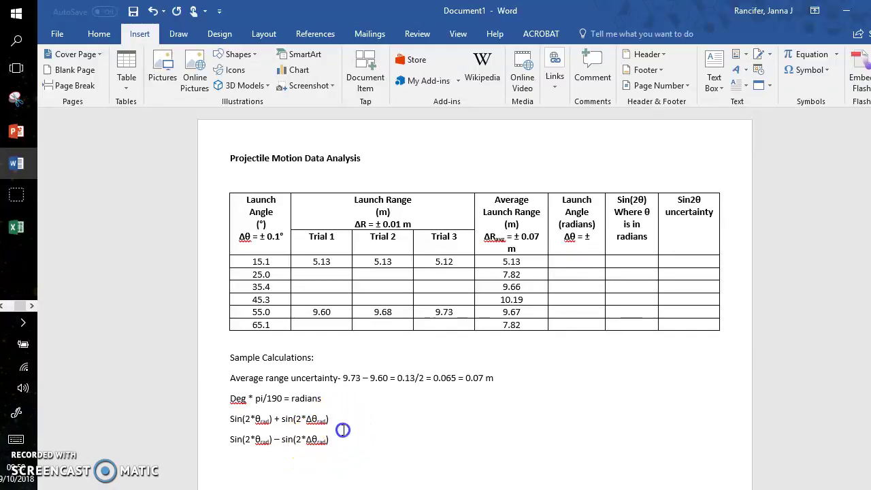
click(326, 420)
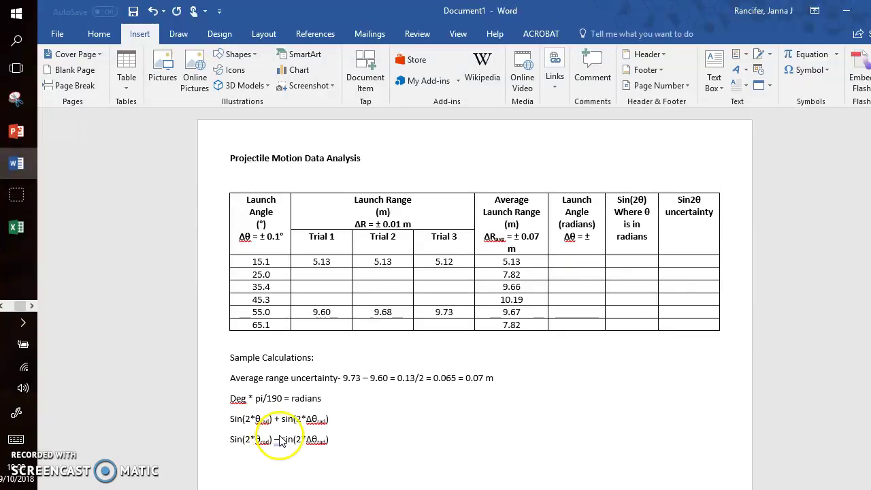
End both sine lines with '=' and add 'take the difference in the 2 numbers and divide by 2'.
click(329, 422)
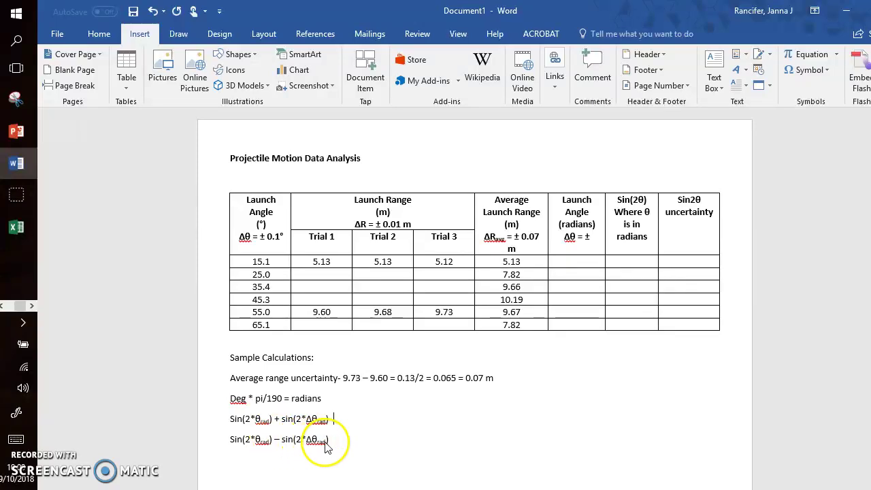
text(=)
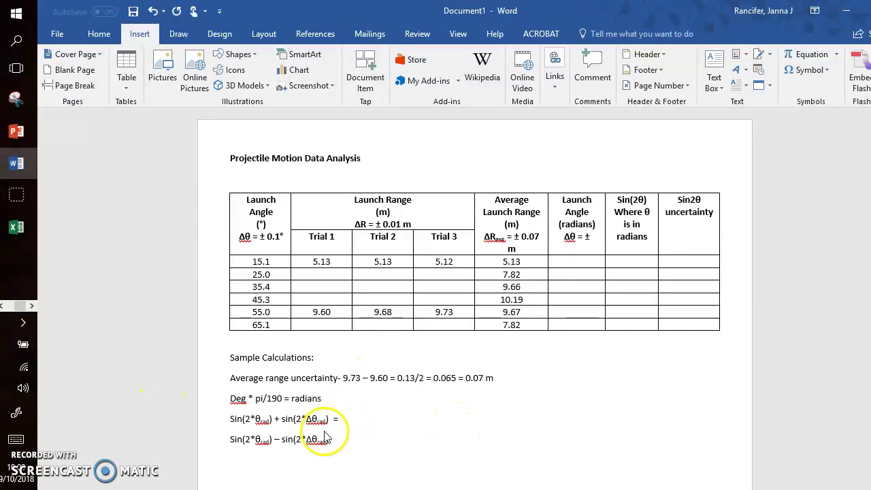
click(340, 440)
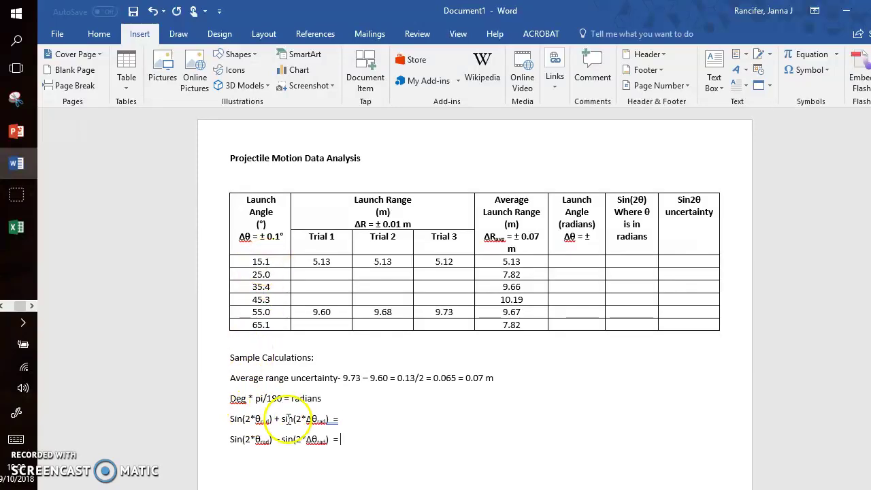
click(343, 422)
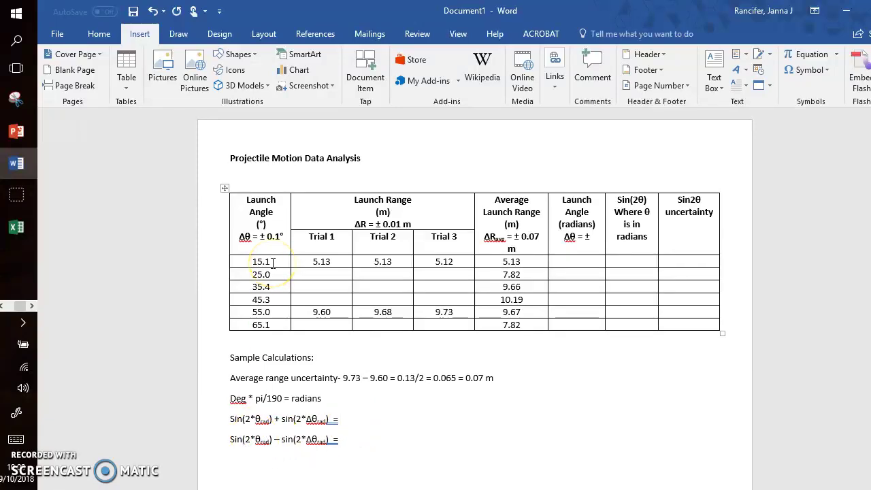
click(255, 438)
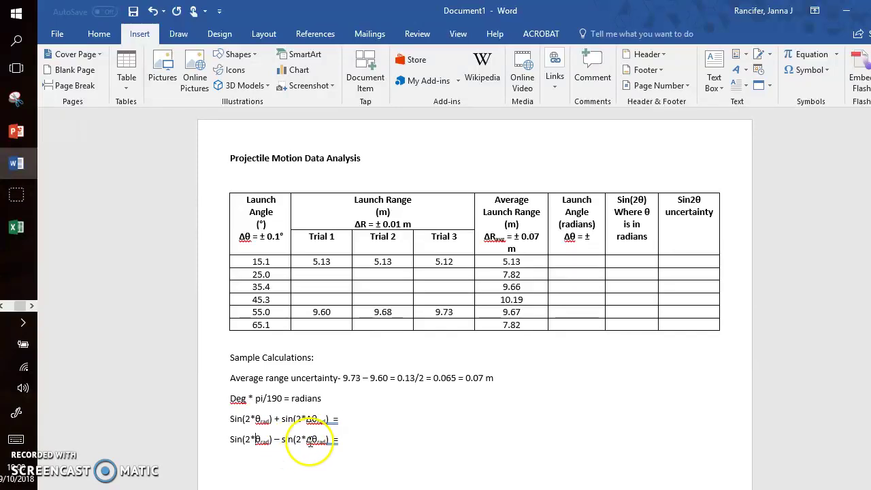
click(360, 437)
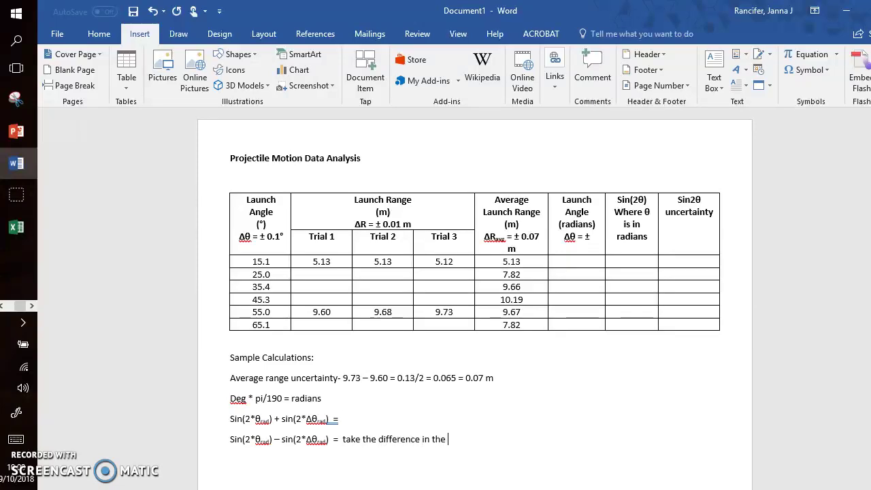
text(nd divide by 2)
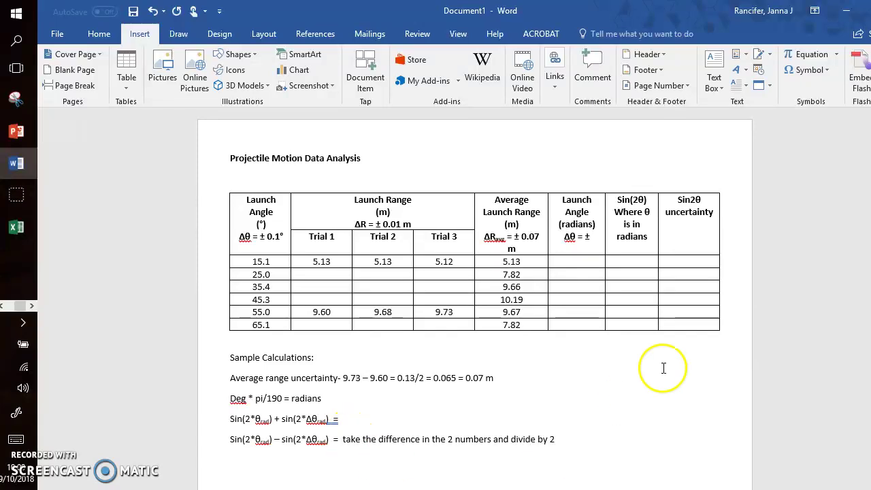
Select both sine uncertainty lines in the Sample Calculations section.
click(688, 262)
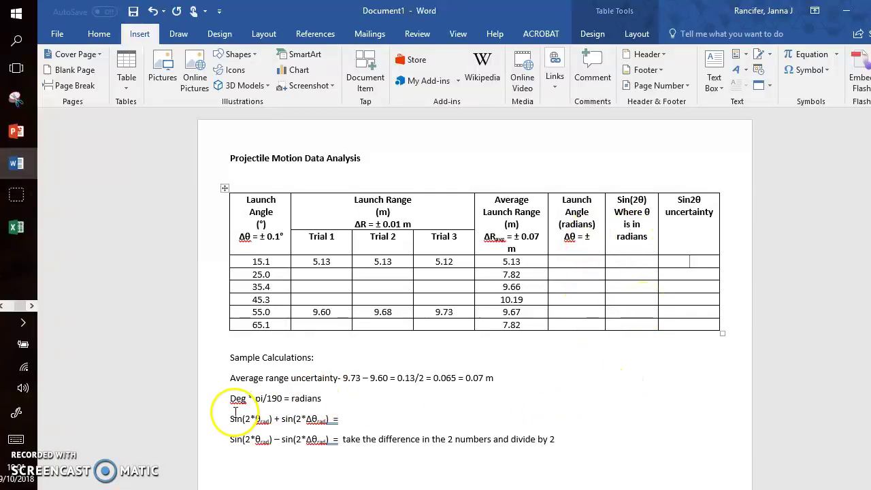
drag(230, 416, 338, 442)
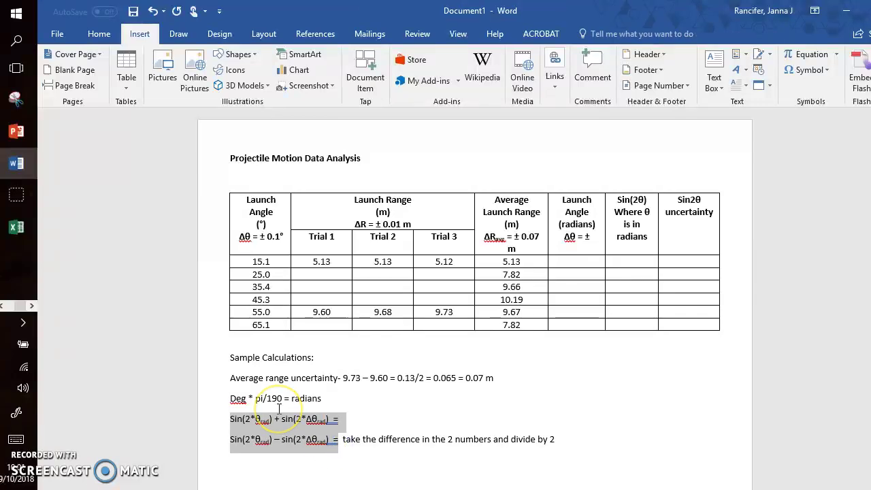